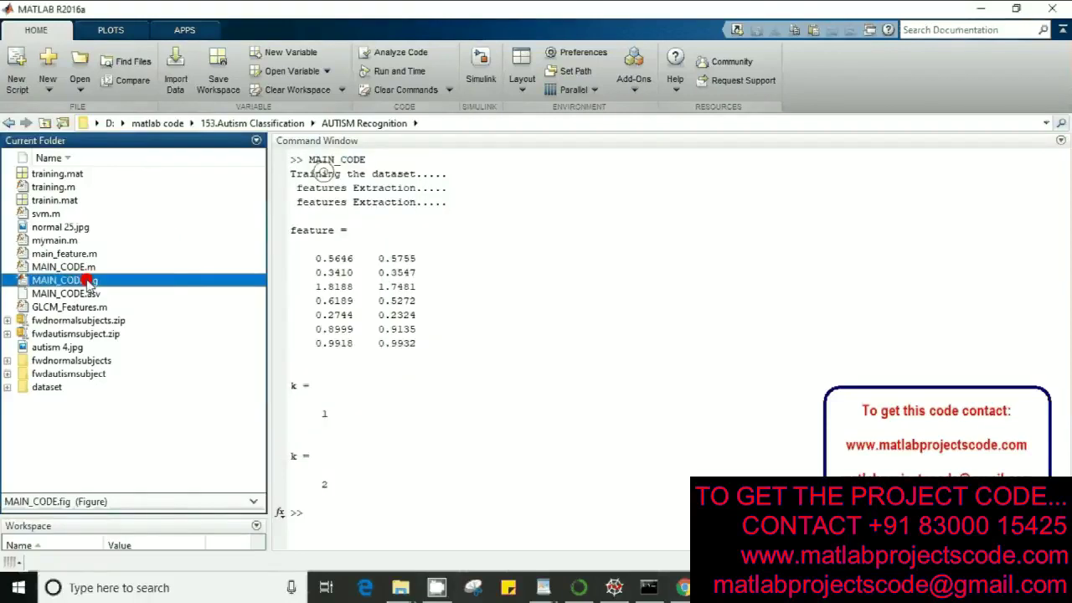
Run MAIN_CODE.m from the Current Folder panel and position the GLCM/SVM classifier window
right_click(87, 268)
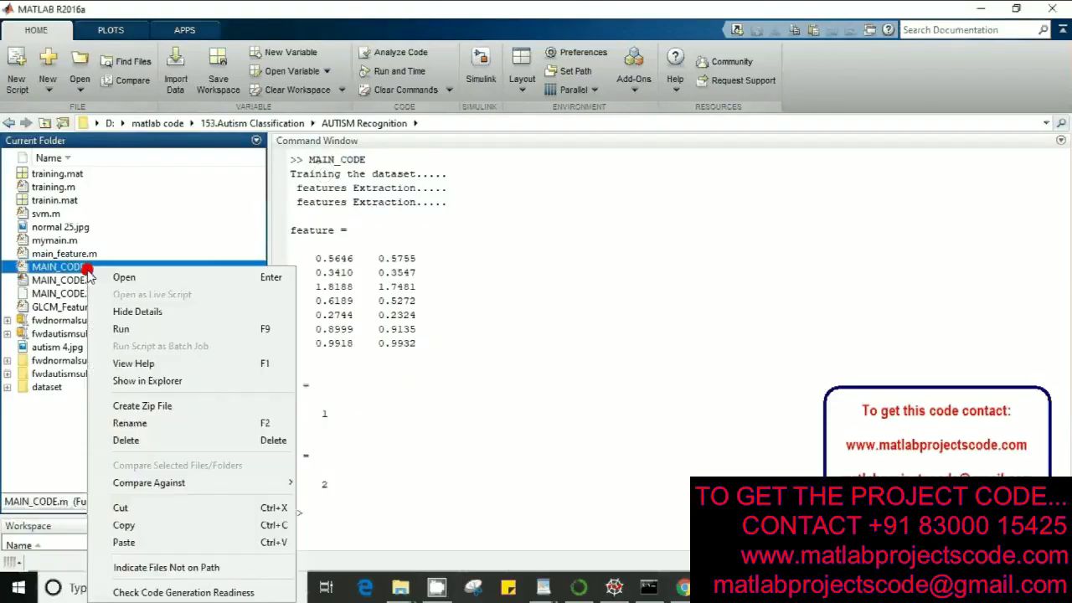
click(139, 331)
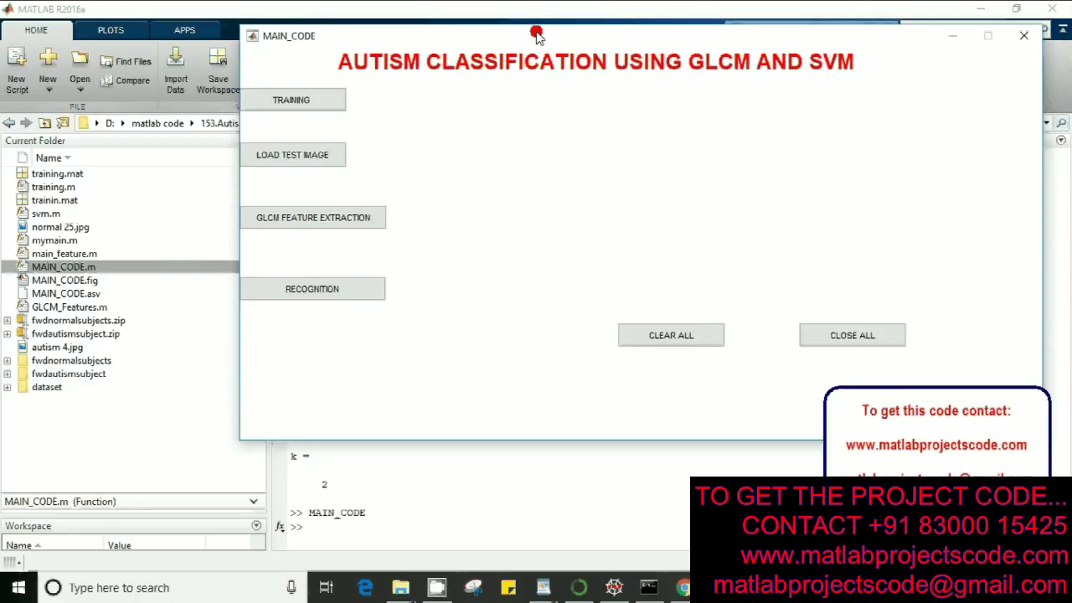
drag(536, 34, 466, 62)
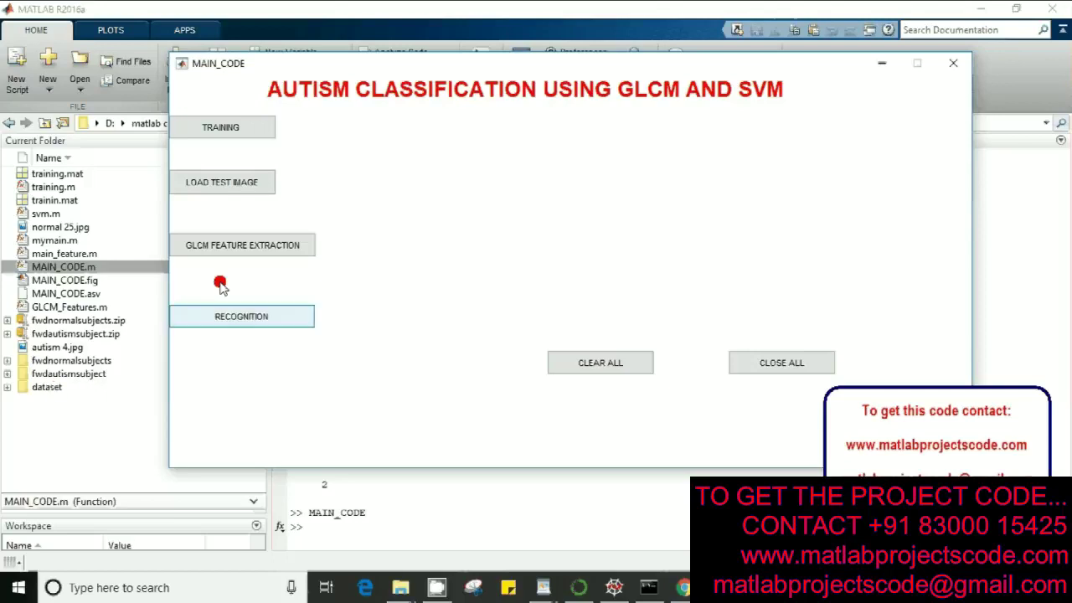
Train the classifier on the image dataset and acknowledge the 'Training completed' message
click(255, 132)
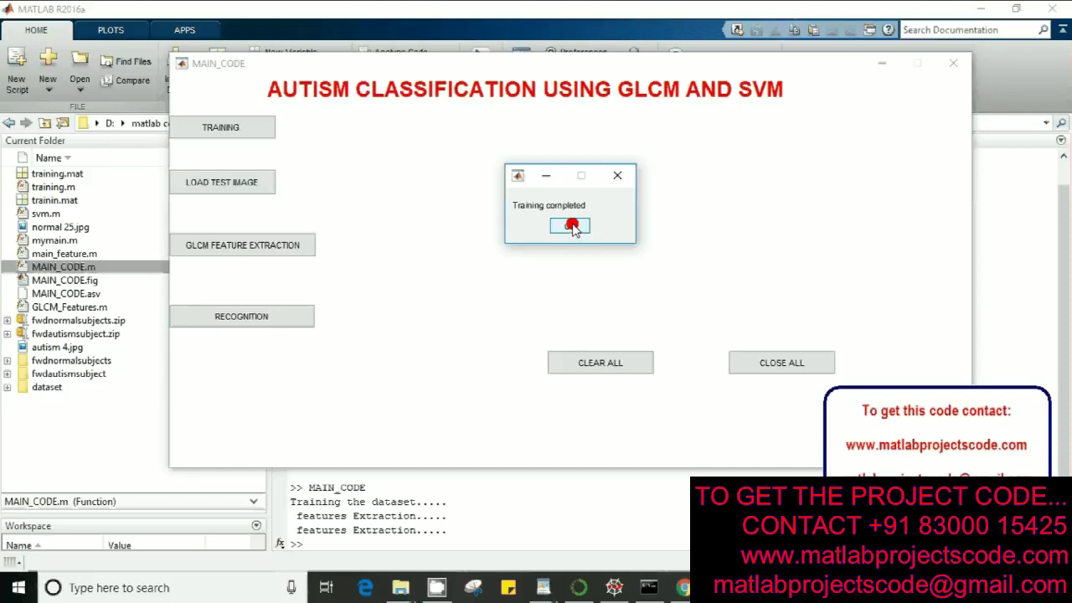
click(571, 226)
Load a thermal face test image from the fwdnormalsubjects folder
click(242, 186)
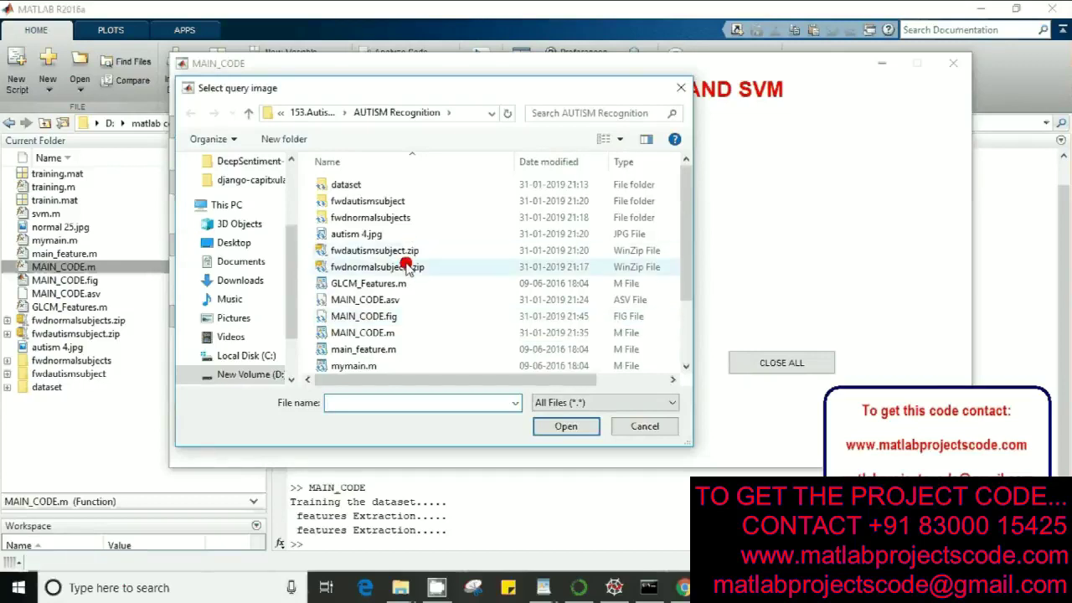
click(378, 219)
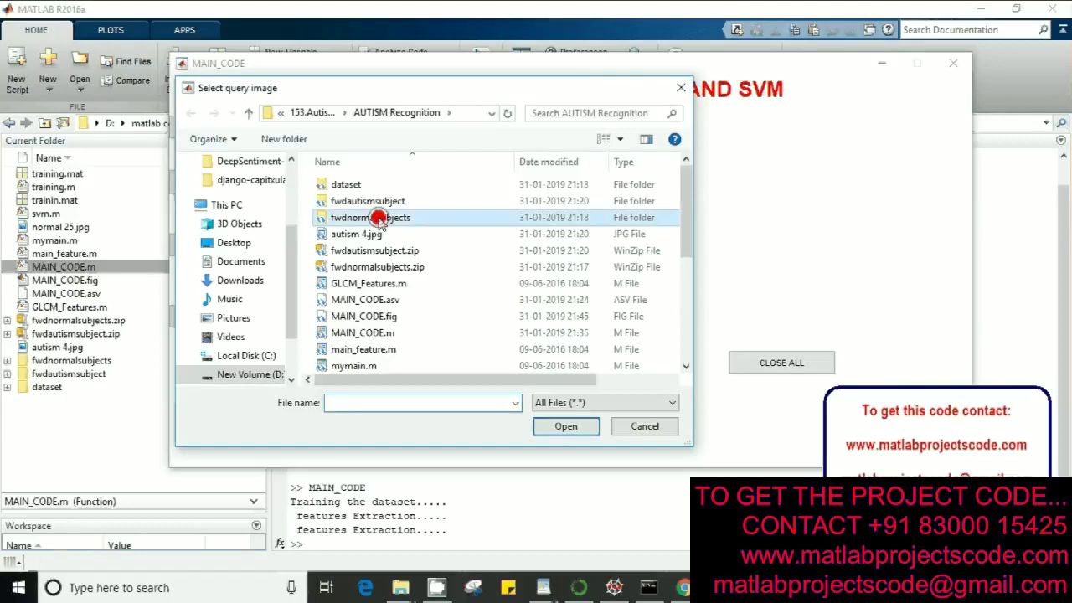
double_click(379, 220)
double_click(357, 208)
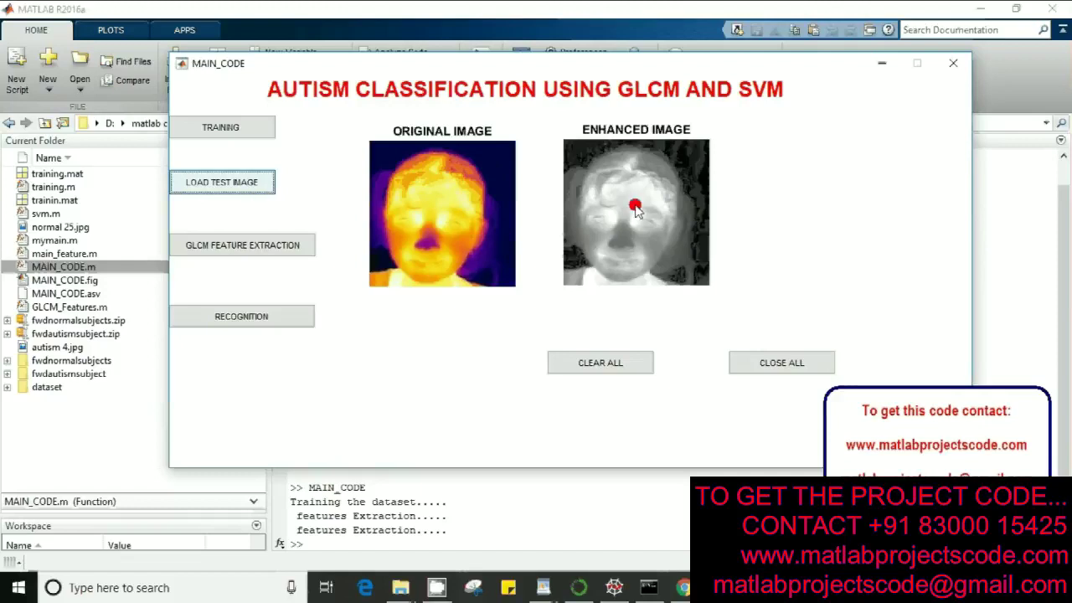
Run GLCM feature extraction to get the segmented image, checking feature values in the Command Window
click(269, 252)
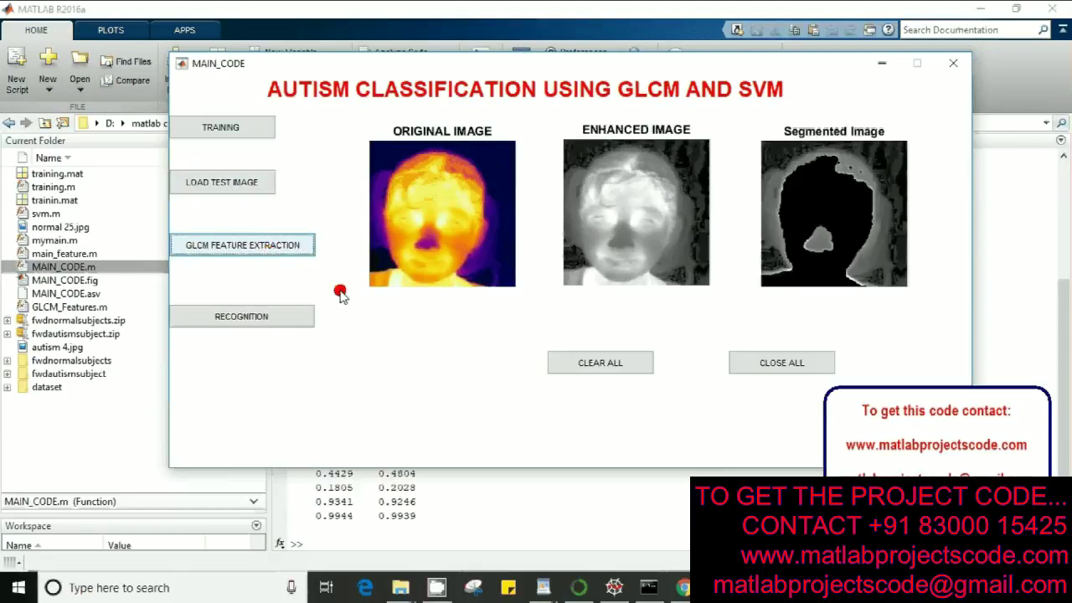
drag(348, 59, 623, 68)
click(321, 442)
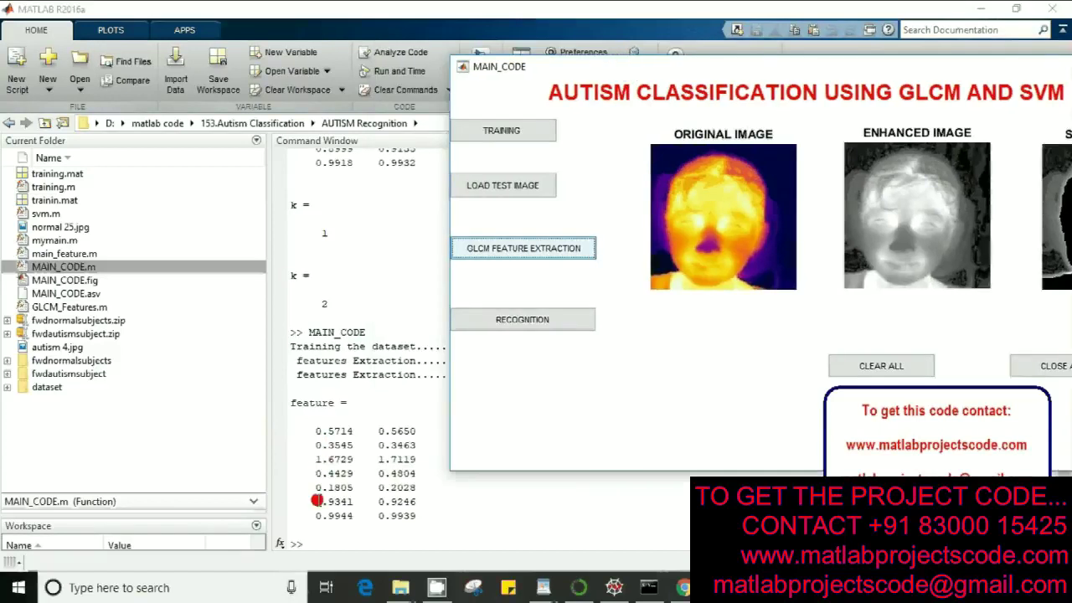
Classify the loaded face with RECOGNITION and acknowledge the AUTISM result
drag(718, 68, 430, 63)
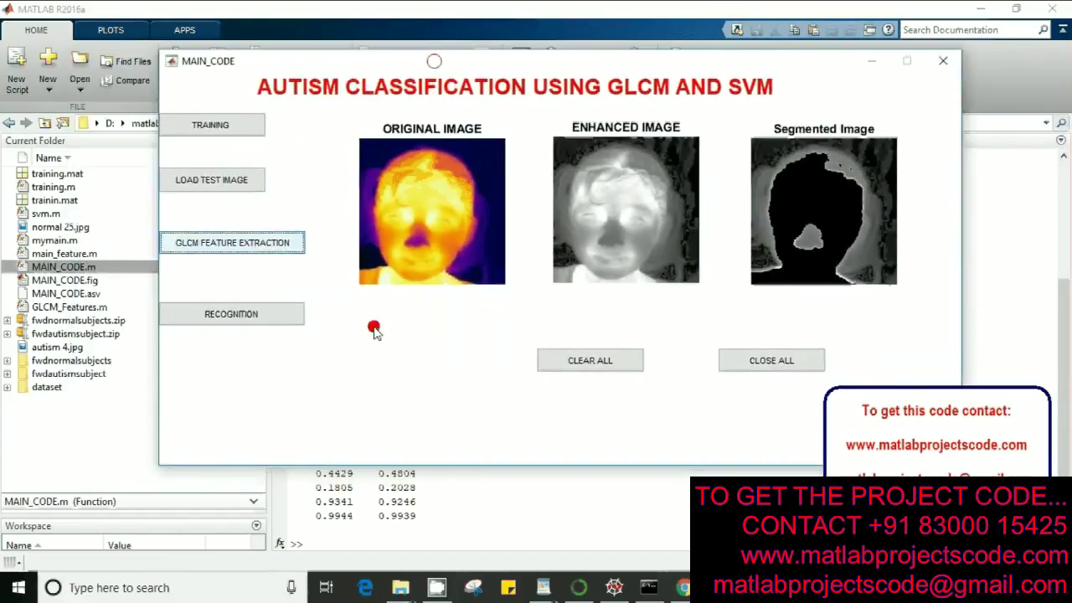
click(264, 324)
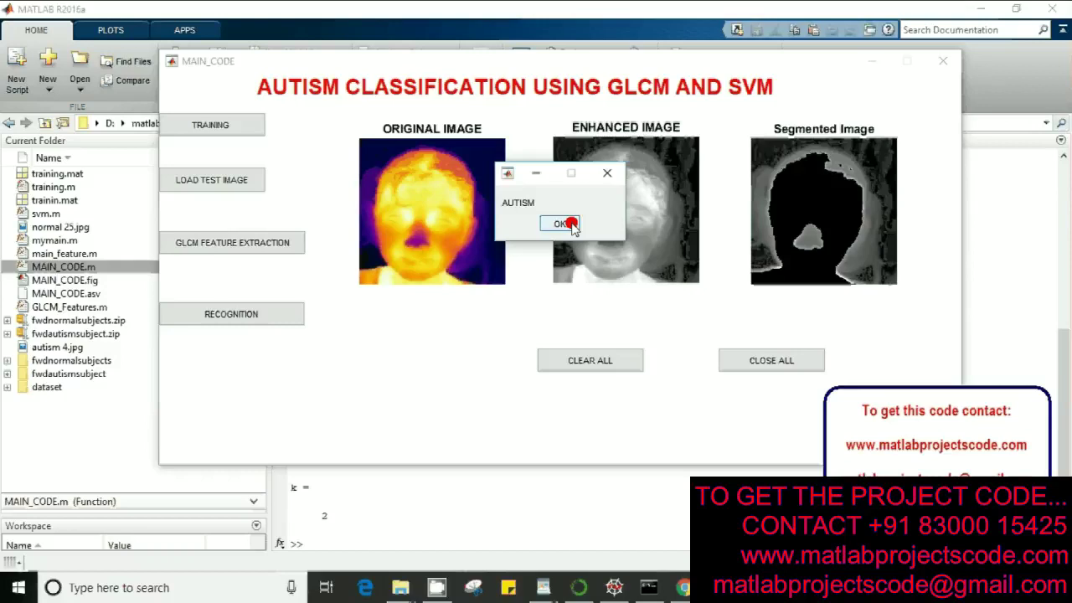
click(566, 223)
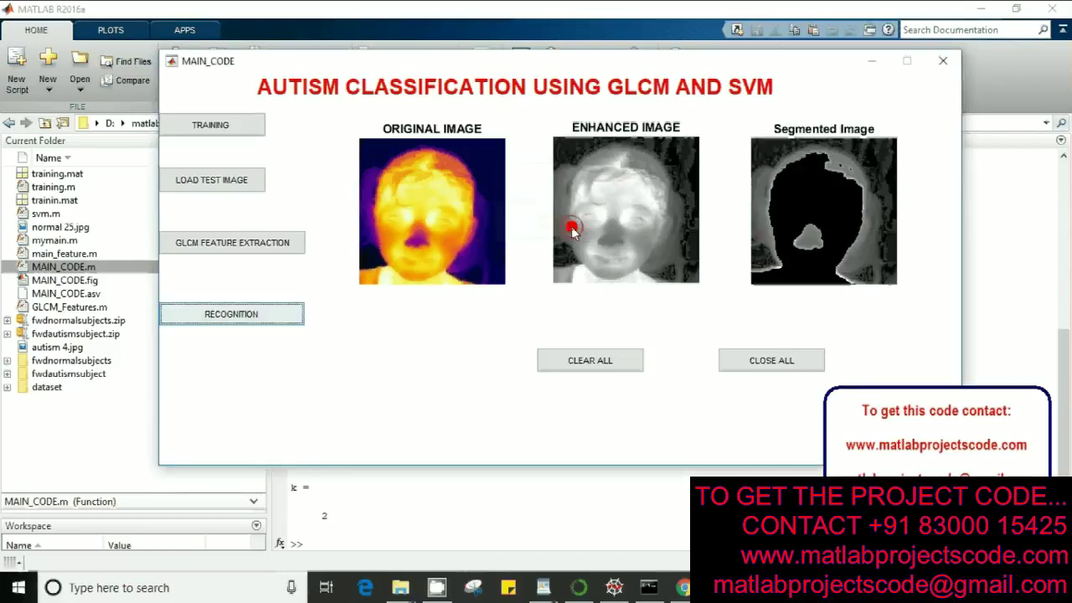
Load autism 4.jpg as the new test image
click(231, 184)
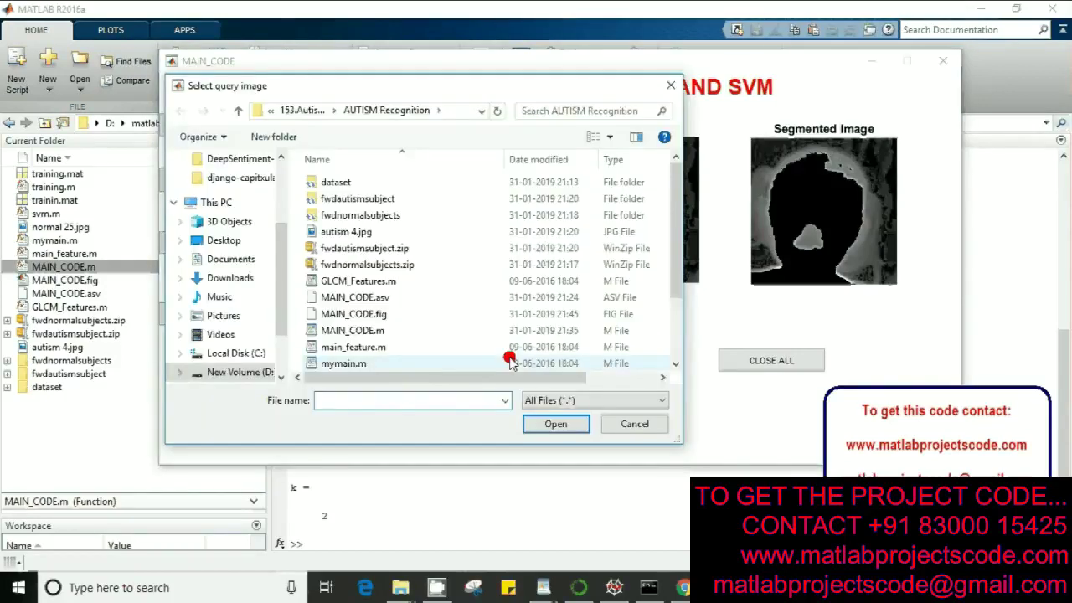
click(374, 233)
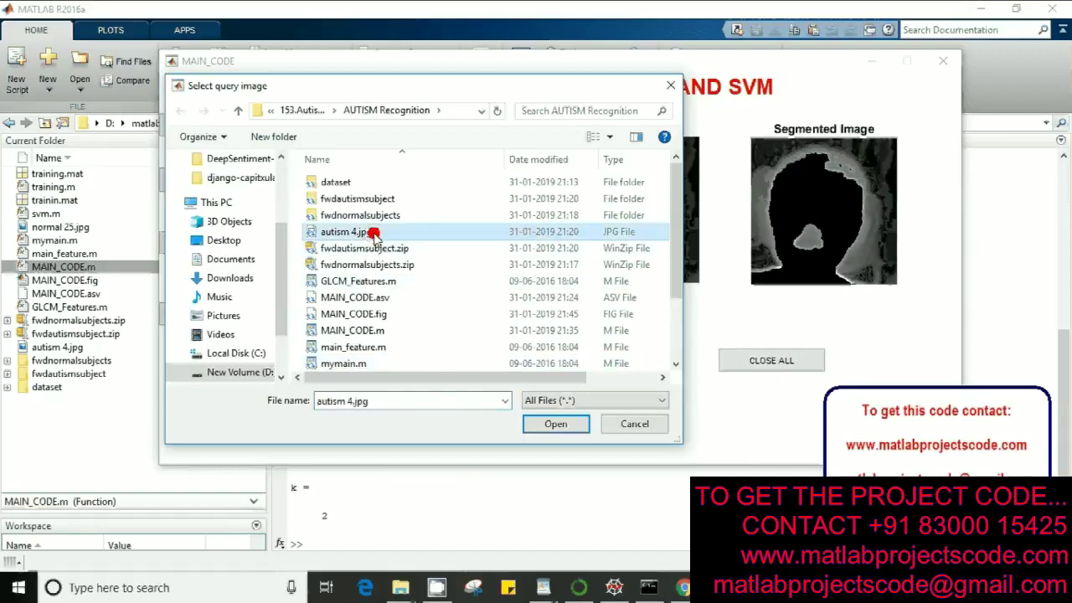
scroll(676, 345, down, 2)
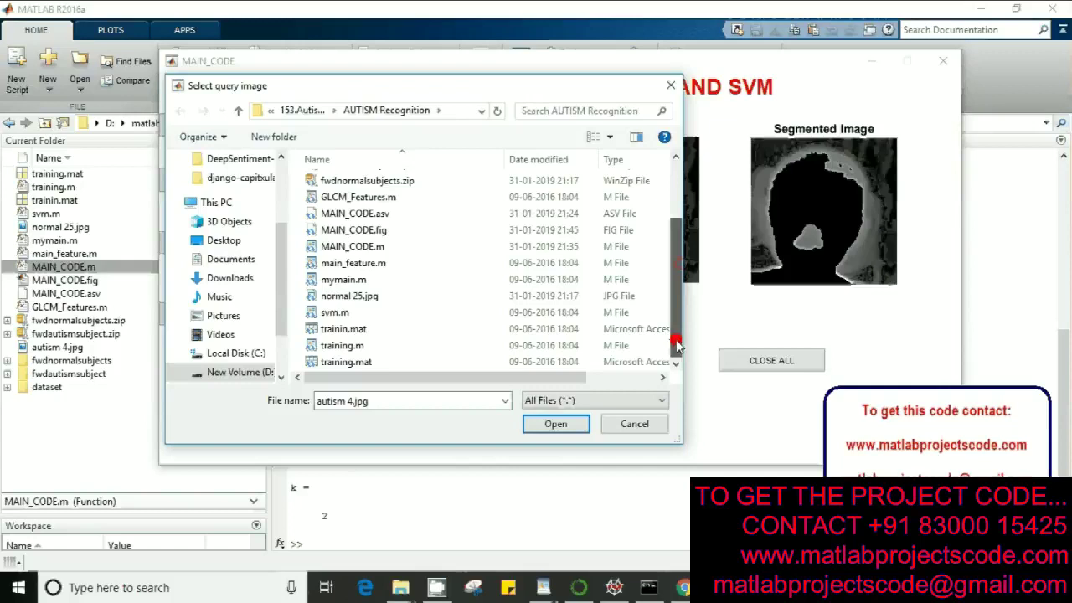
double_click(369, 298)
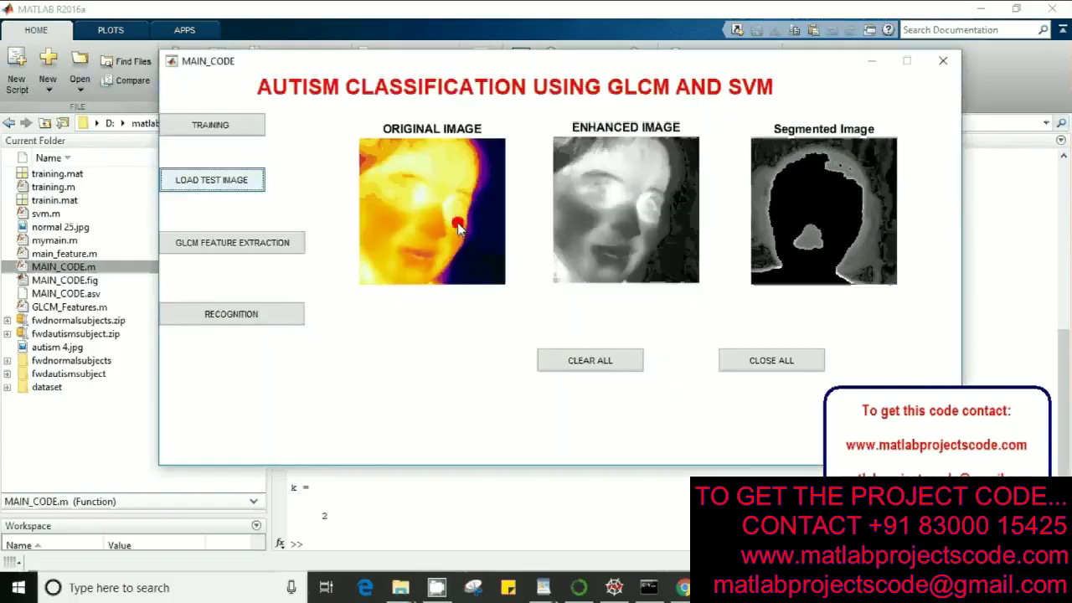
Segment the image with GLCM feature extraction and classify it, acknowledging the NORMAL result
click(291, 245)
click(270, 318)
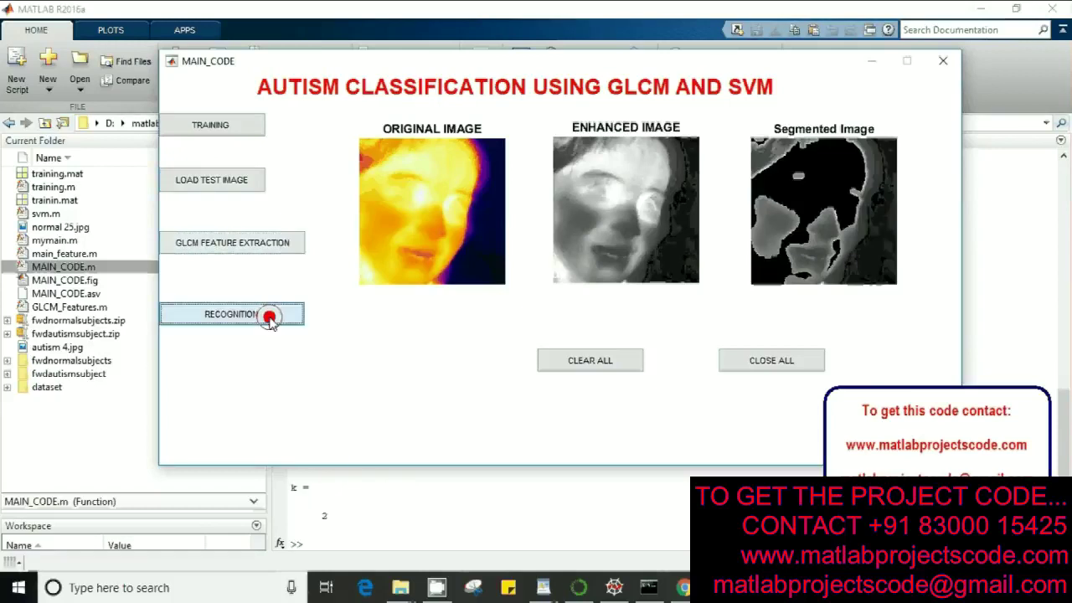
click(562, 226)
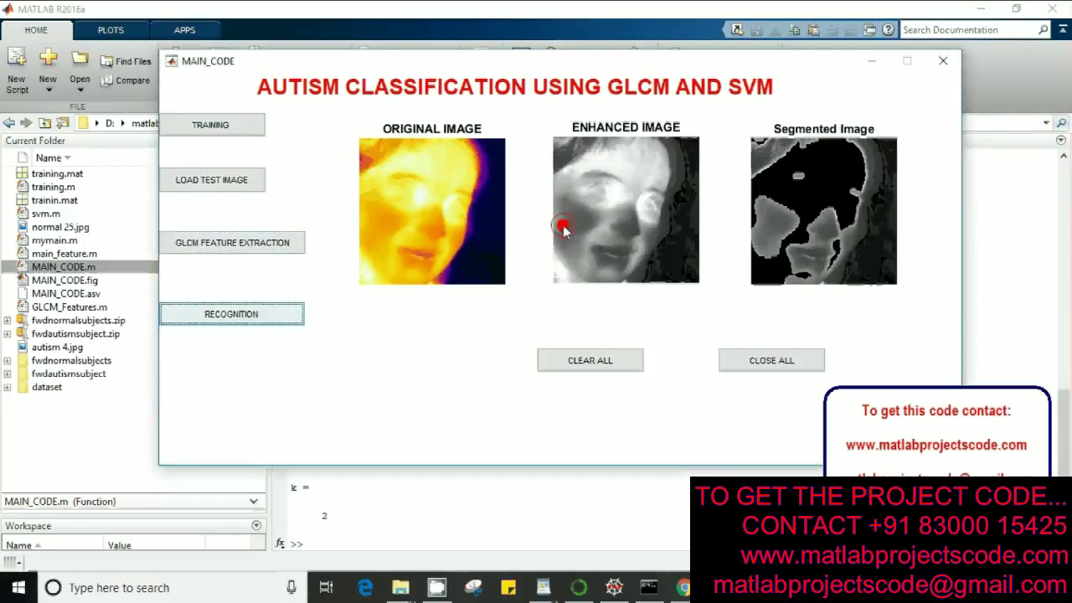
Load autism 4.jpg into the classifier again
click(241, 182)
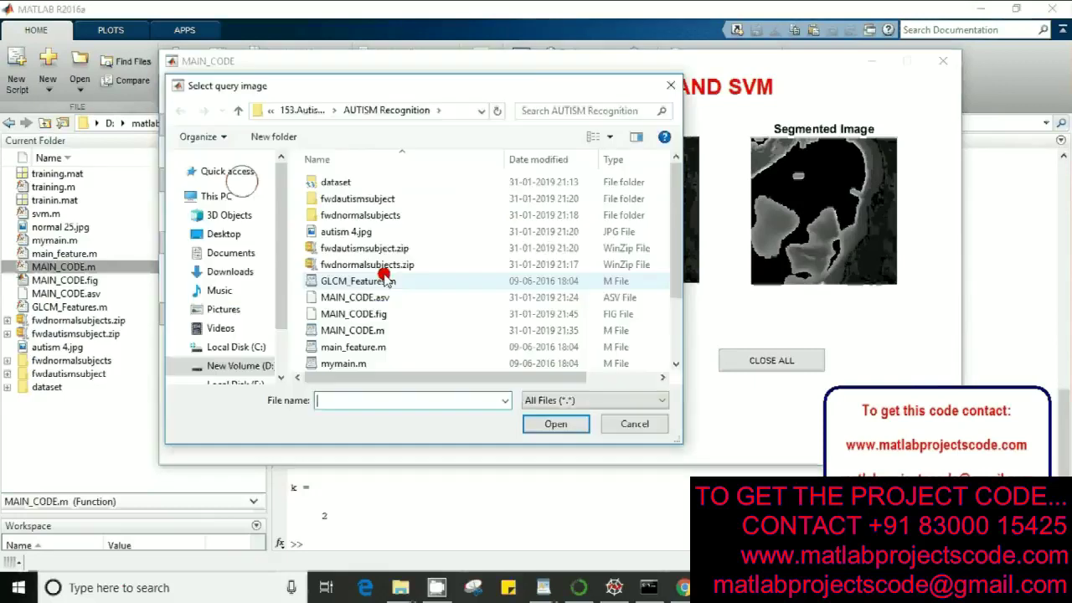
click(352, 234)
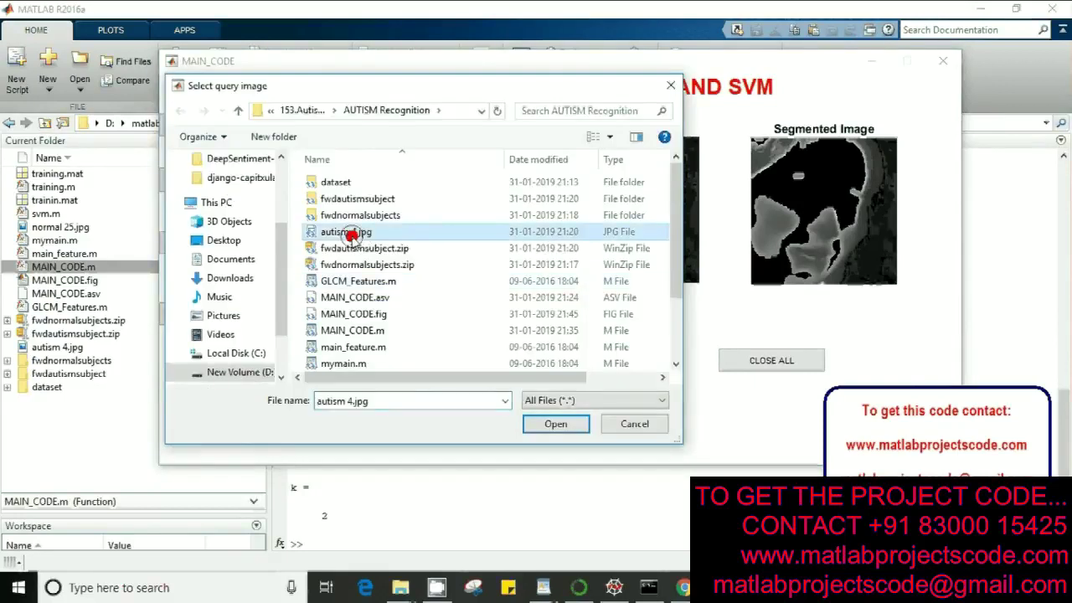
double_click(333, 236)
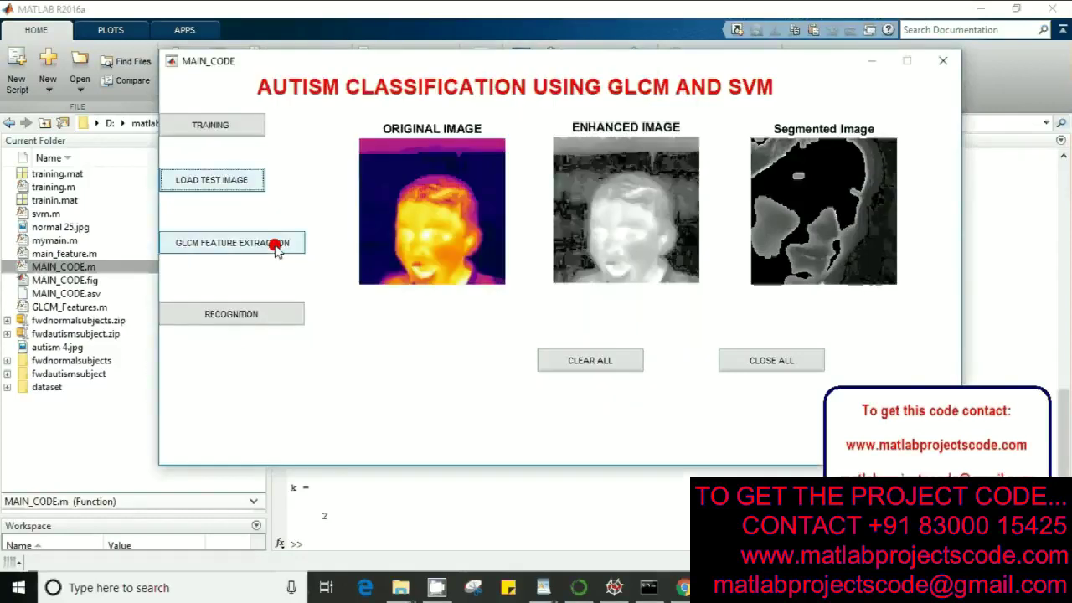
Extract GLCM features from autism 4.jpg and classify it, acknowledging the AUTISM result
click(276, 244)
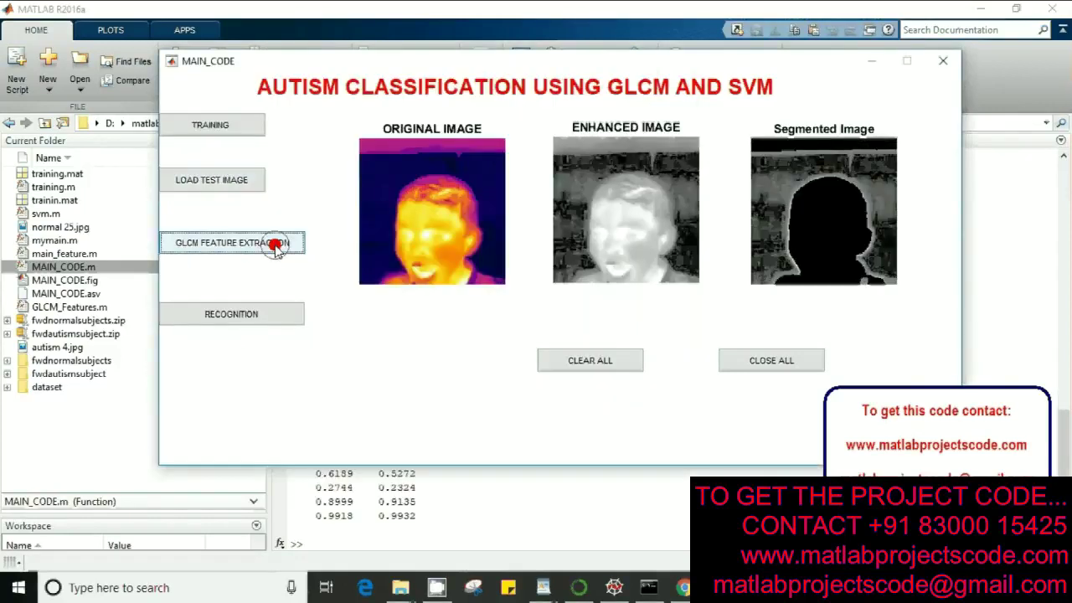
click(267, 325)
click(567, 227)
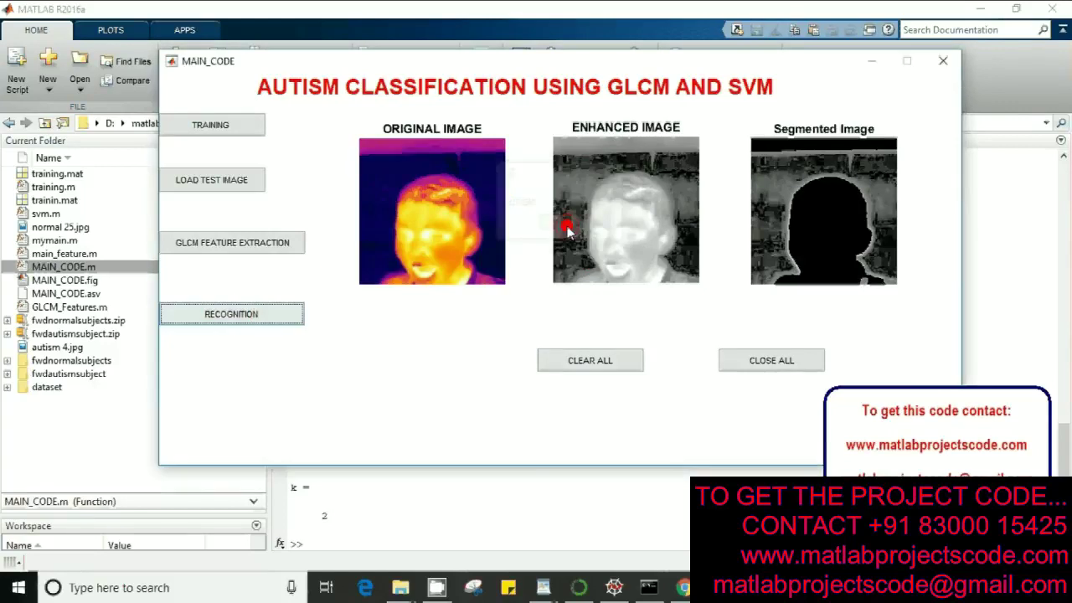
Browse the test-image picker into dataset folder 1, showing normal 1.jpg to normal 8.jpg
click(235, 184)
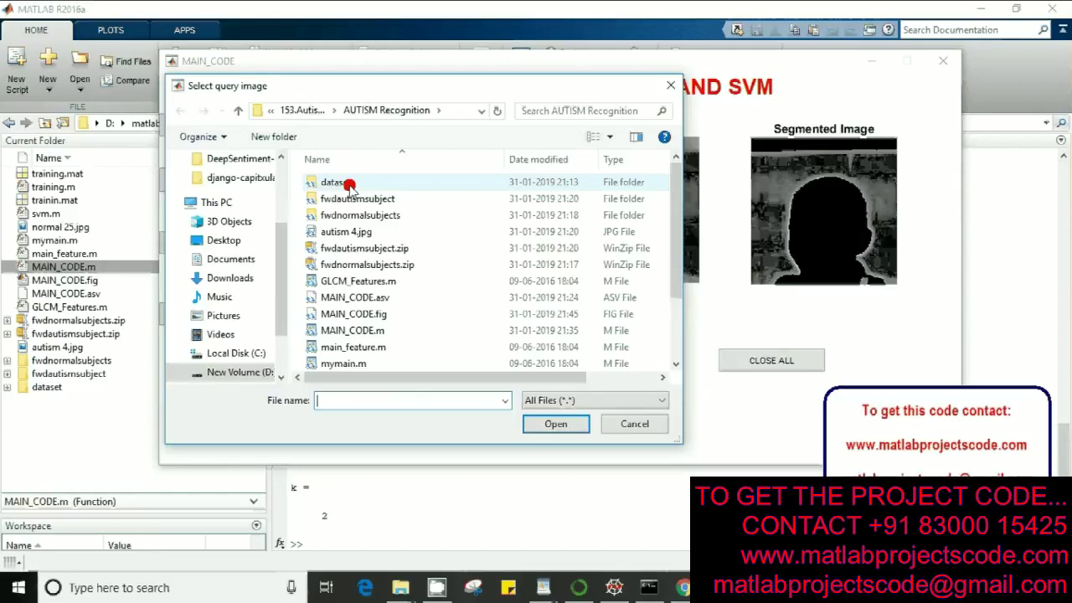
double_click(349, 184)
click(340, 186)
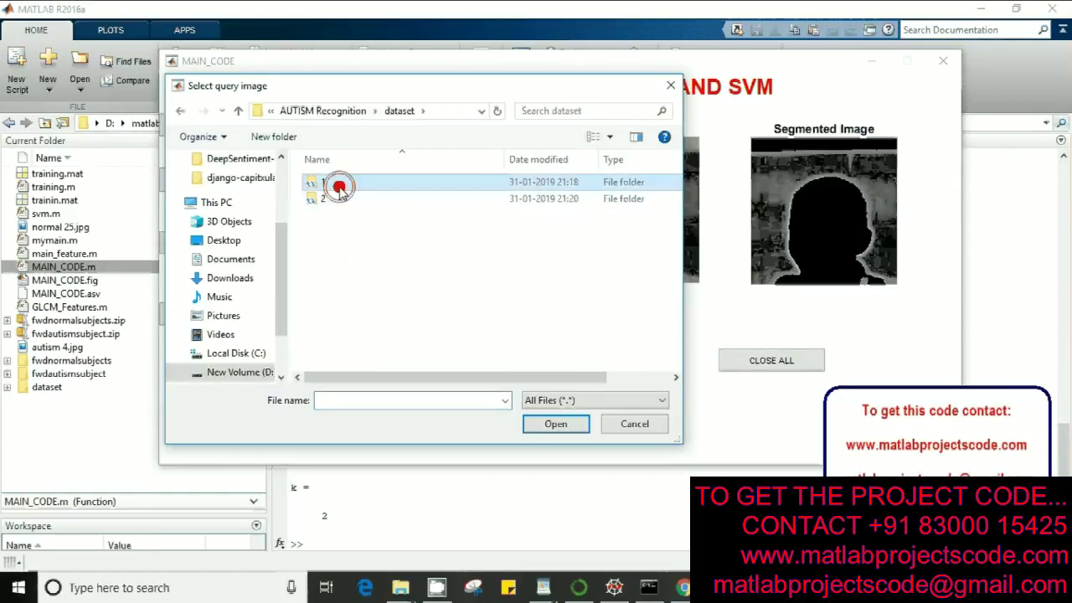
double_click(339, 186)
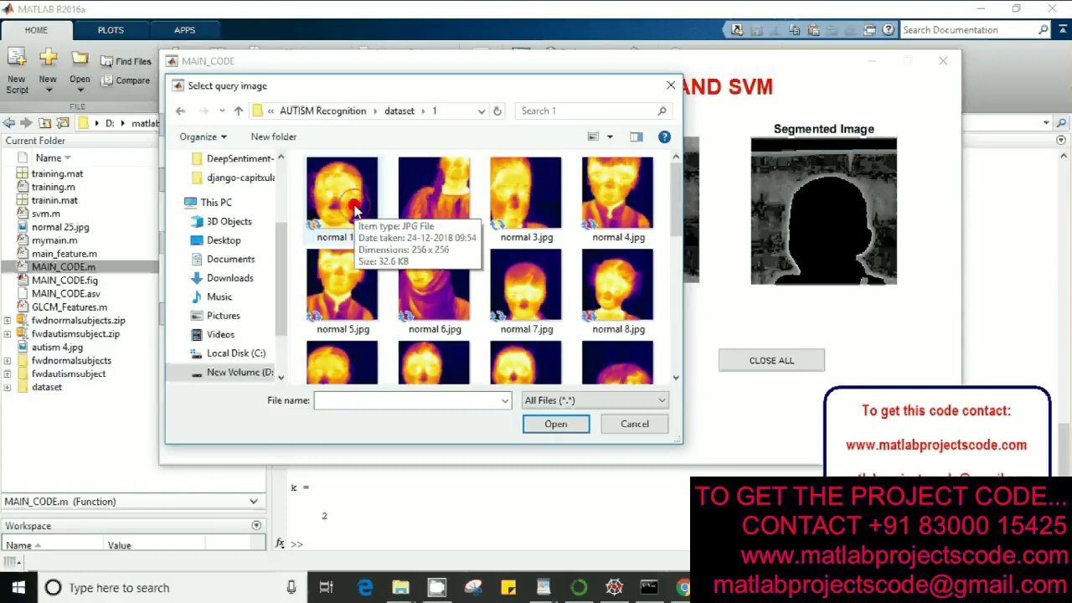
Load normal 1.jpg, extract its GLCM features, and classify it, acknowledging the AUTISM result
double_click(355, 209)
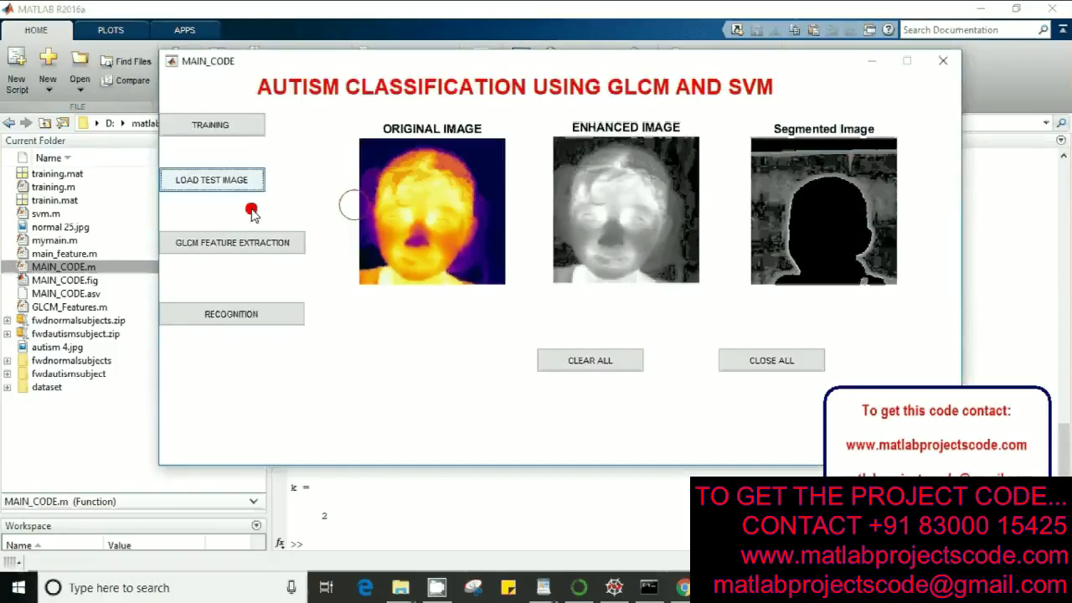
click(225, 244)
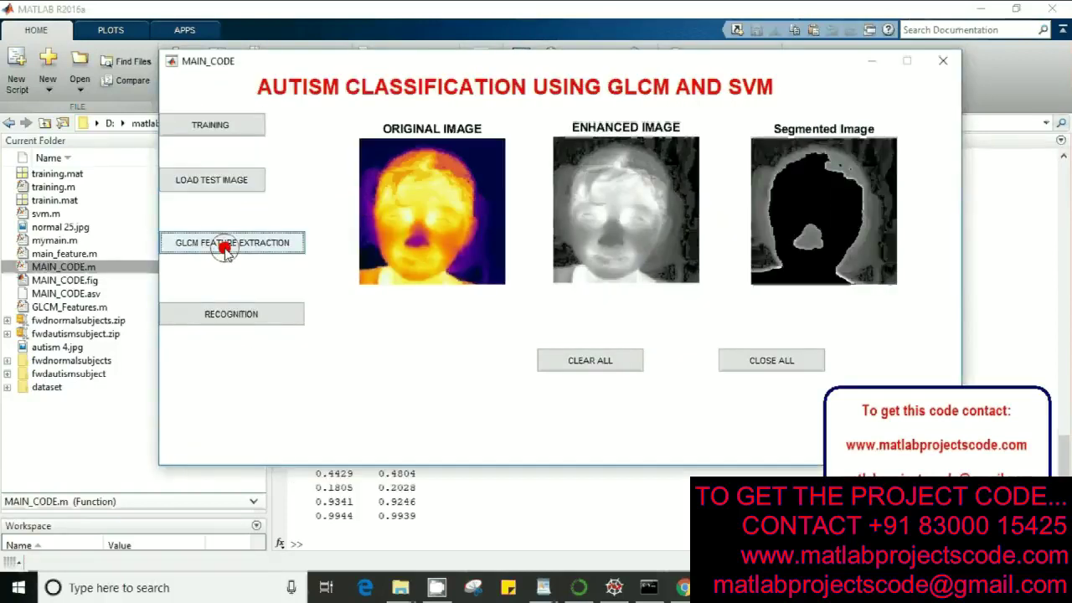
click(224, 316)
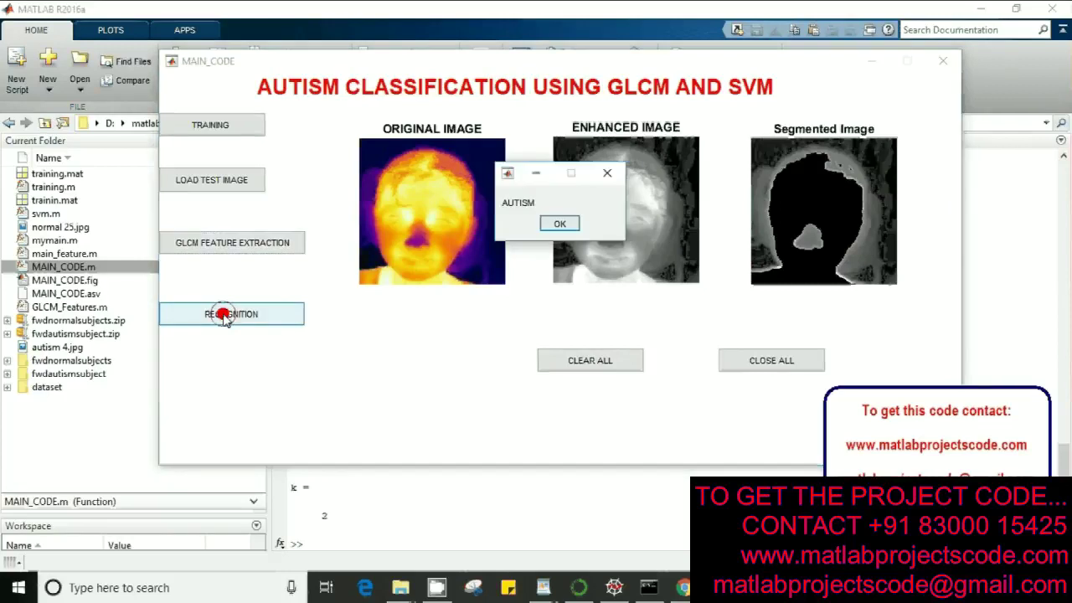
click(565, 224)
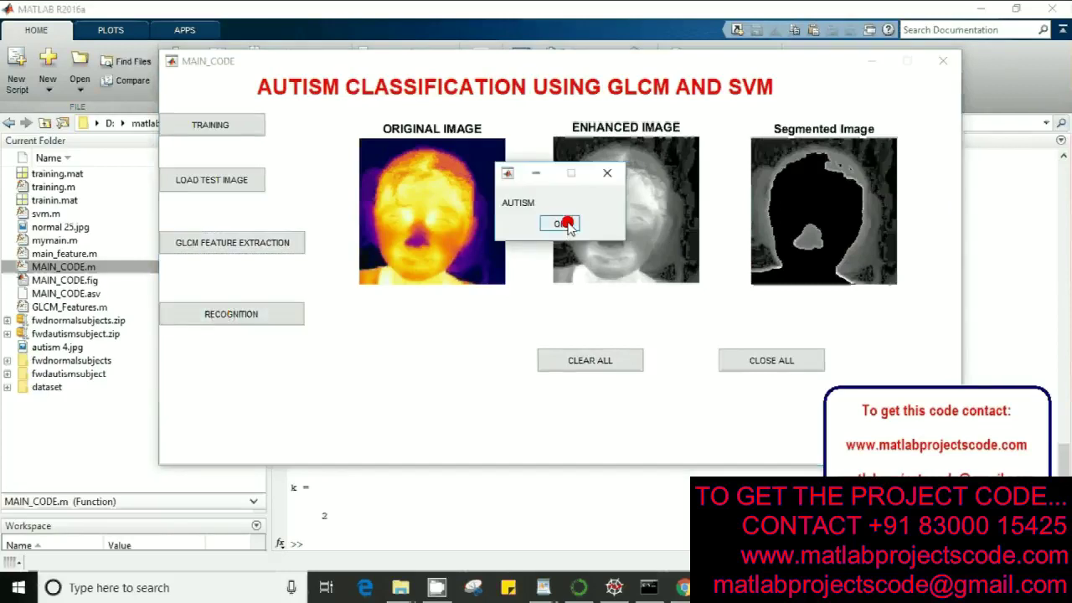
Load normal 3.jpg from dataset folder 1 as the test image
click(231, 184)
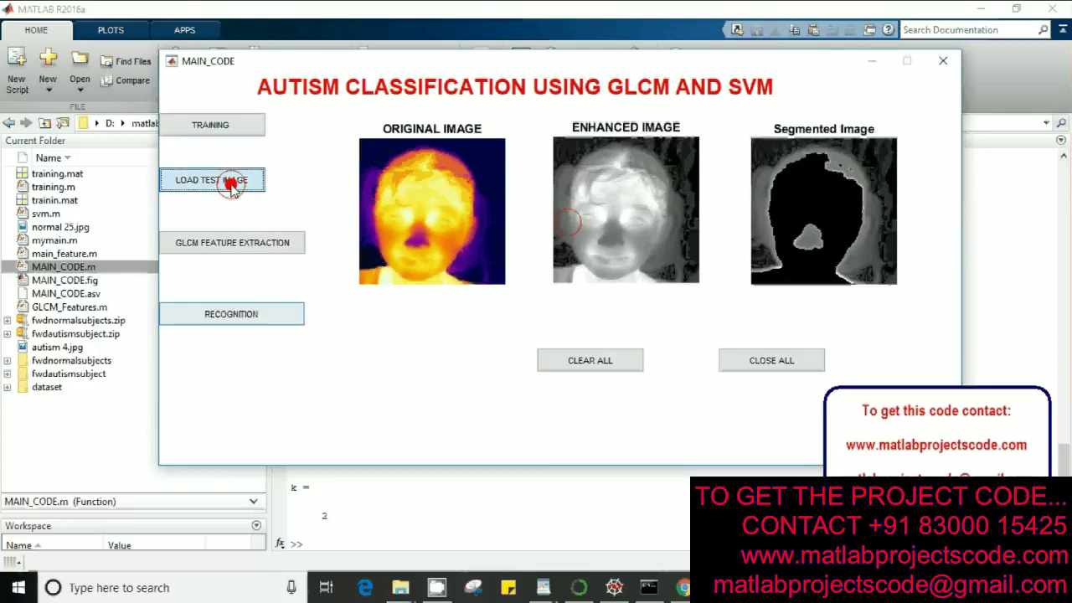
click(346, 184)
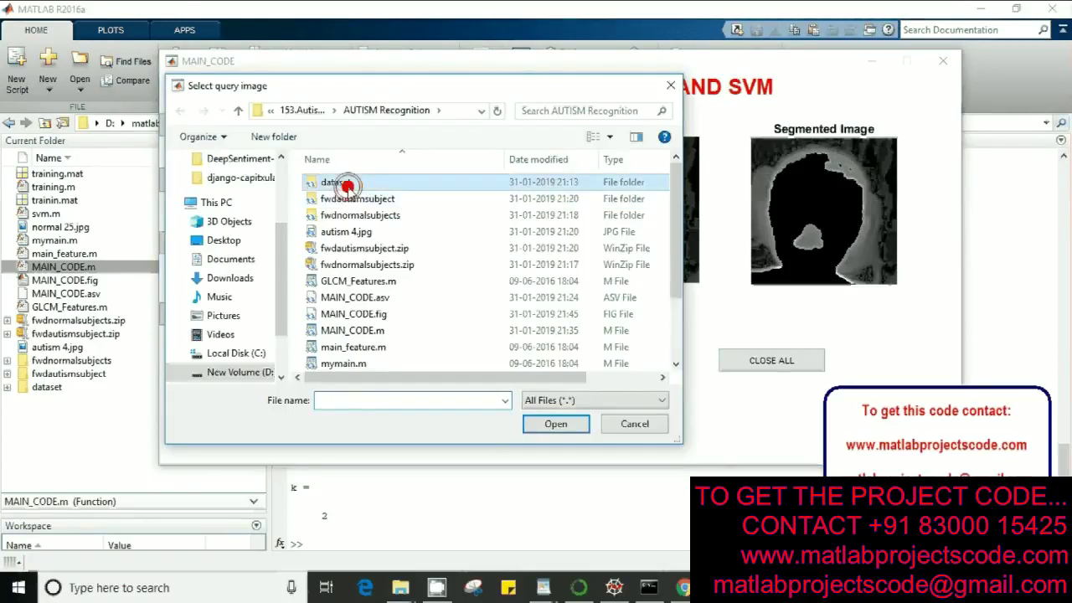
double_click(346, 184)
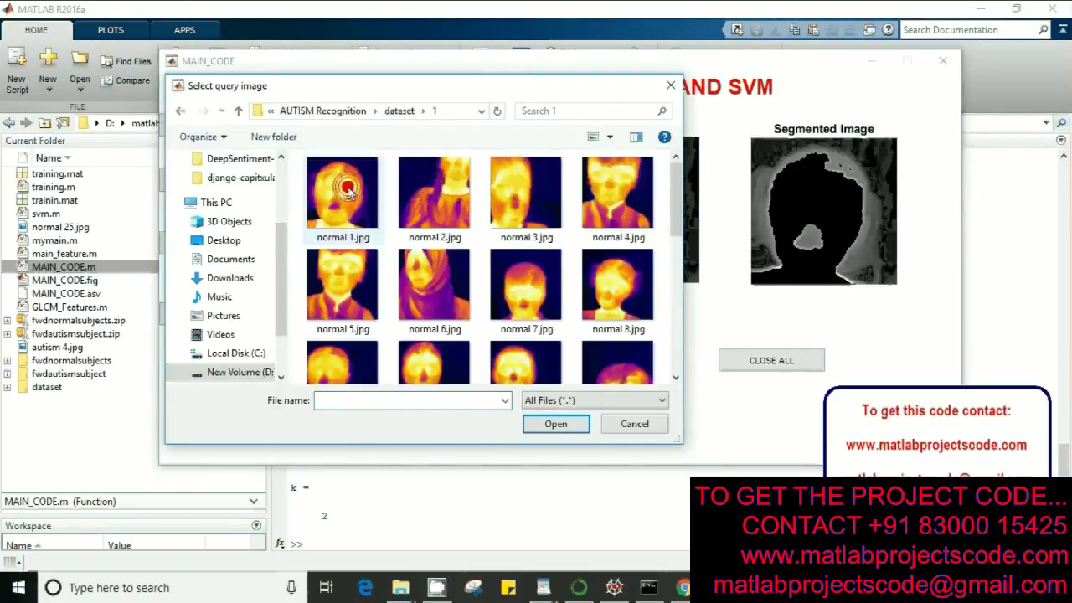
click(525, 195)
double_click(525, 194)
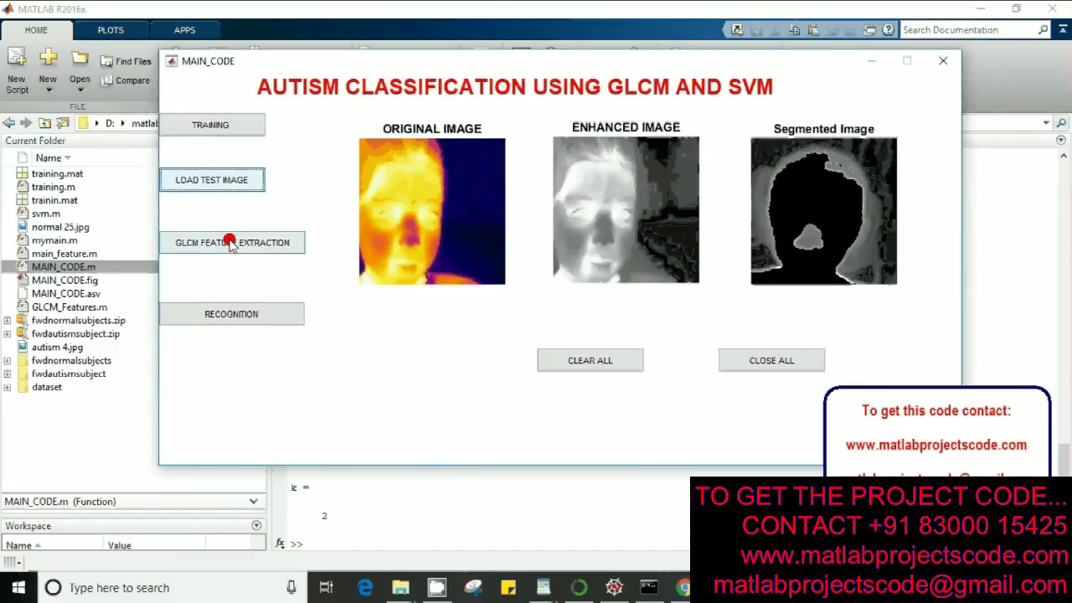
Extract GLCM features from normal 3.jpg and classify it, acknowledging the AUTISM result
click(231, 243)
click(235, 320)
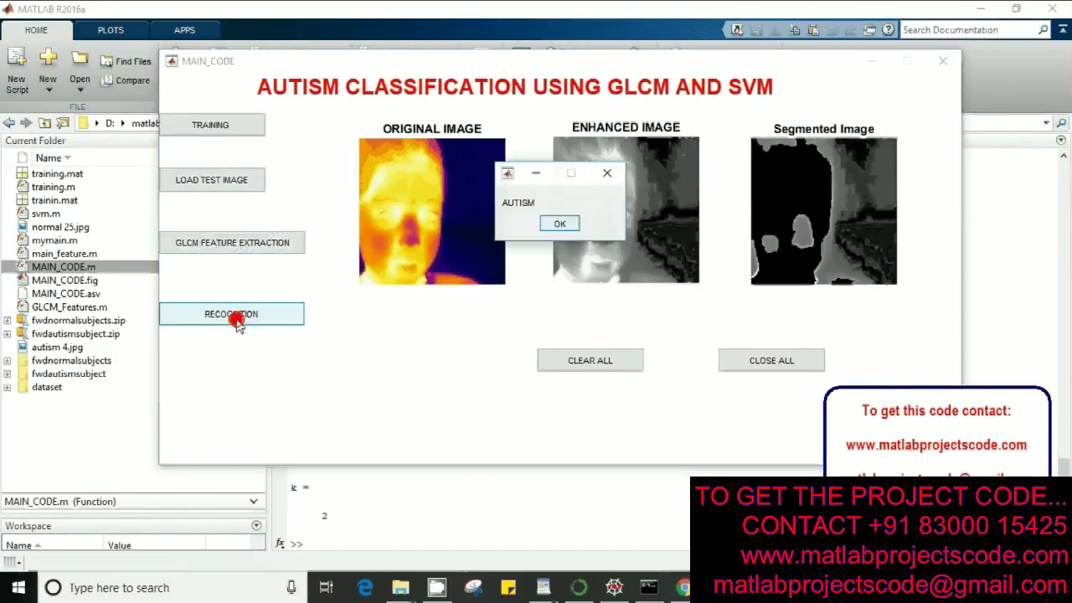
click(577, 224)
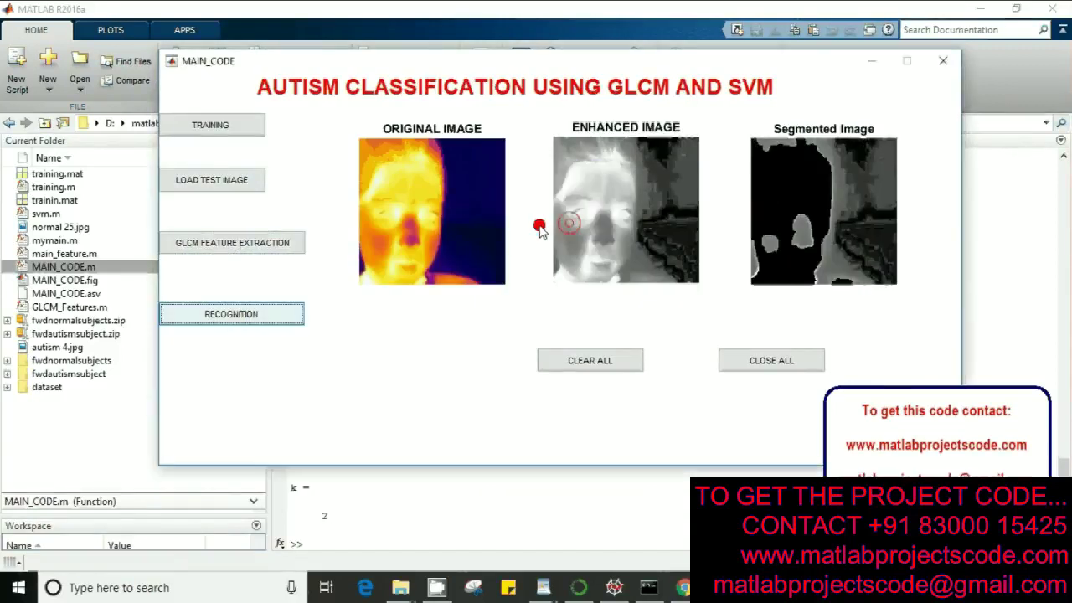
click(240, 180)
Load another thermal face image from dataset folder 1 as the test image
click(339, 182)
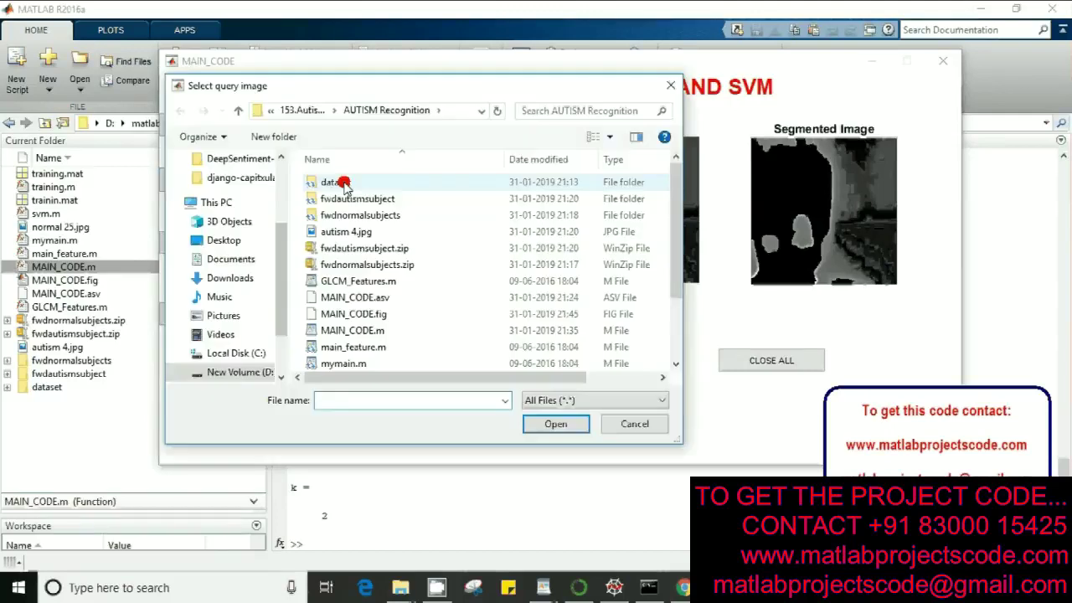
double_click(342, 183)
double_click(343, 183)
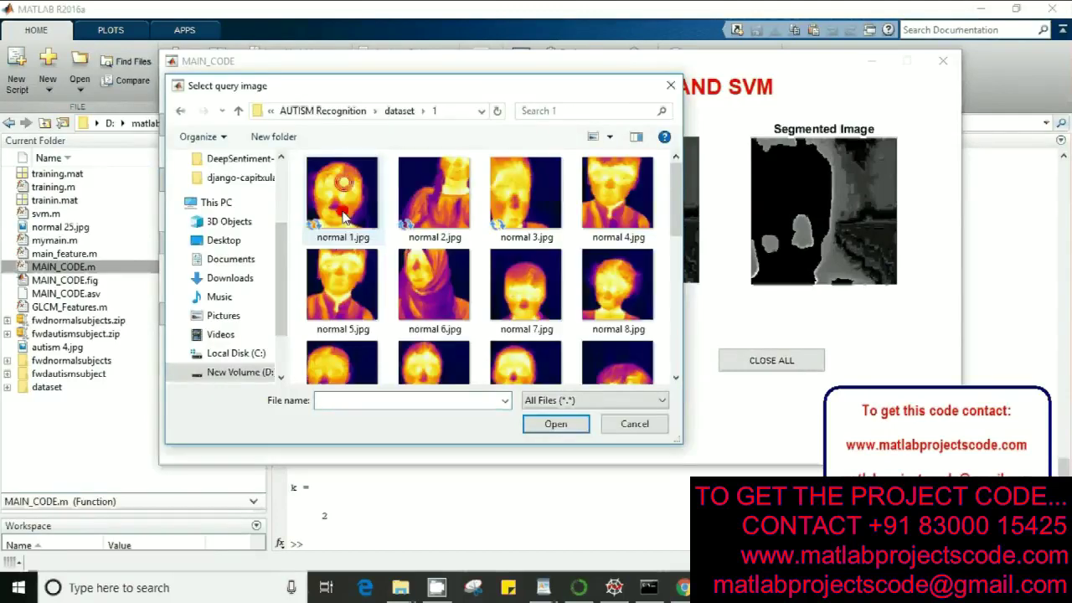
scroll(347, 242, down, 5)
double_click(354, 275)
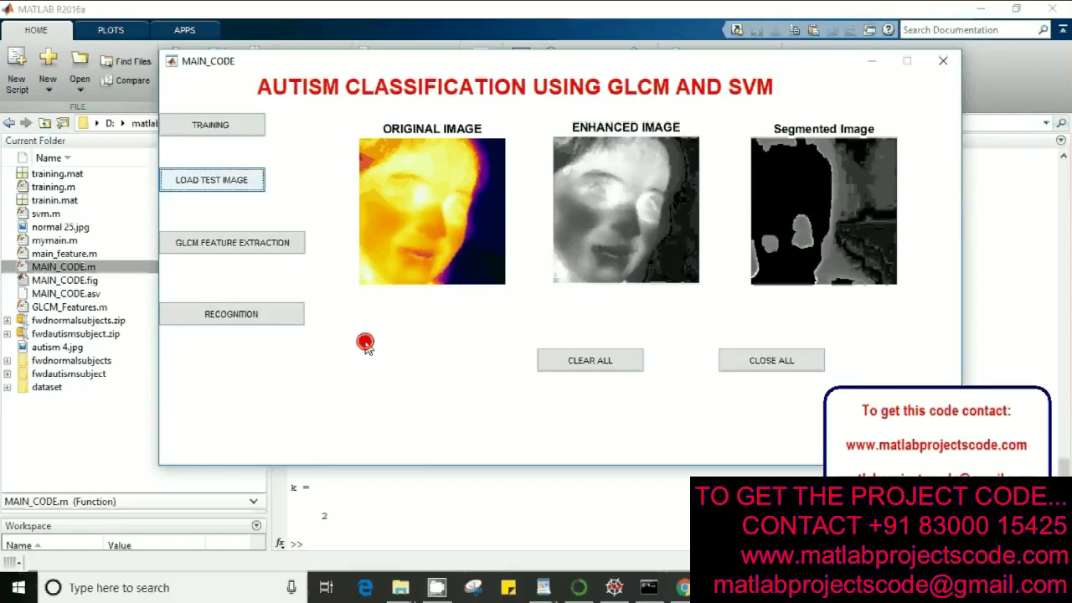
Extract GLCM features from the face and classify it, acknowledging the NORMAL result
click(231, 245)
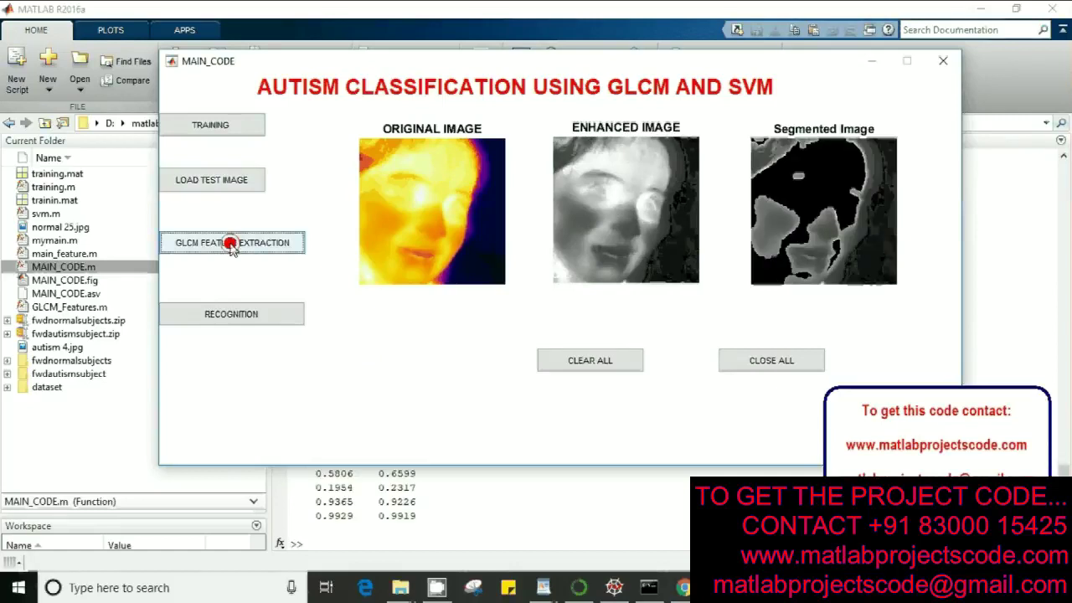
click(260, 314)
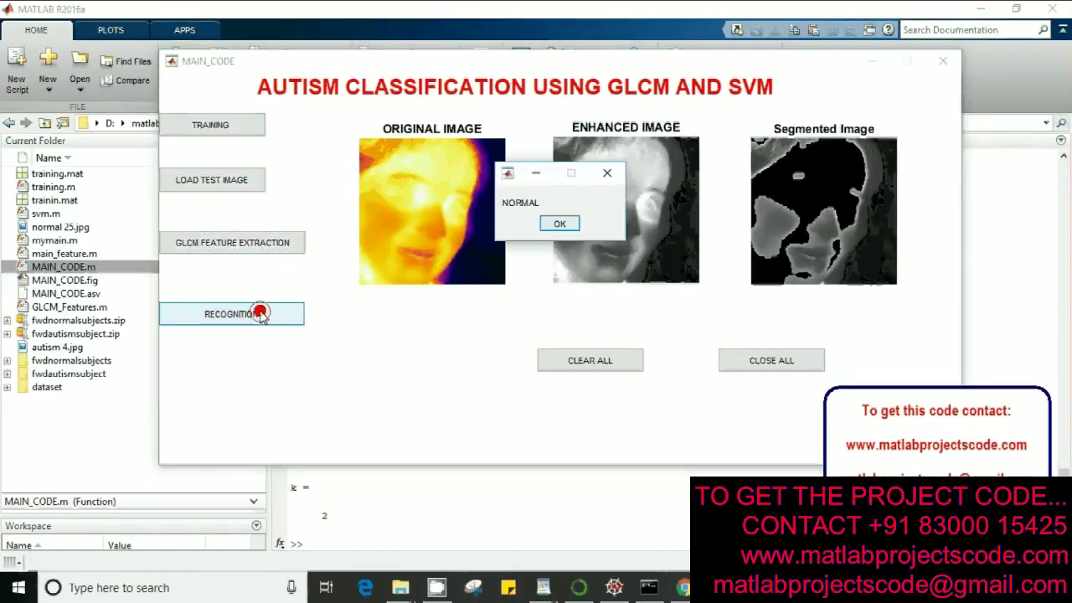
click(561, 224)
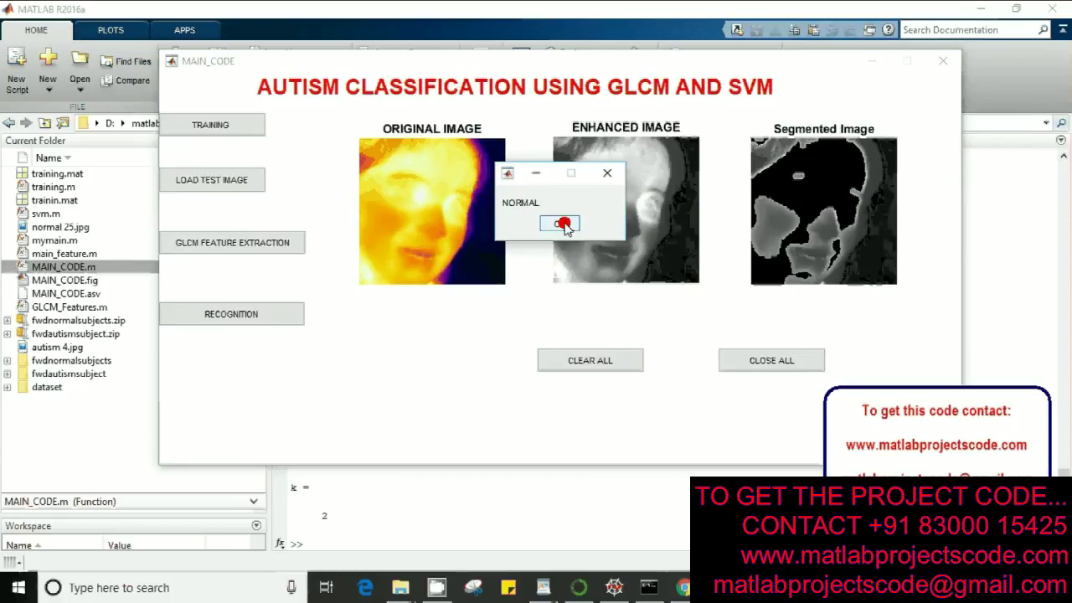
click(561, 224)
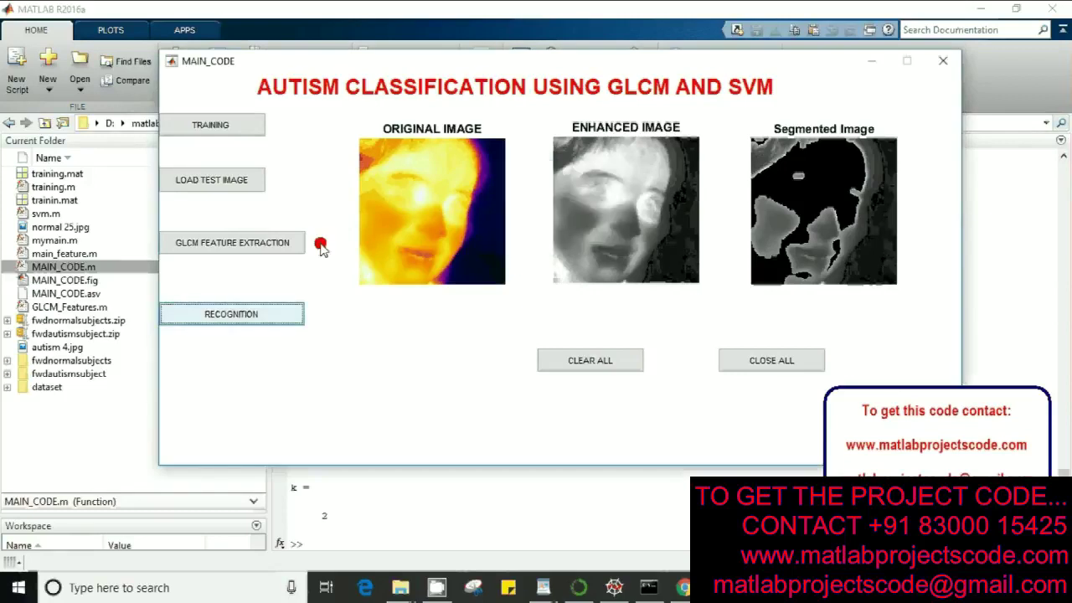
Load normal 24.jpg from dataset folder 1 as the test image
click(241, 183)
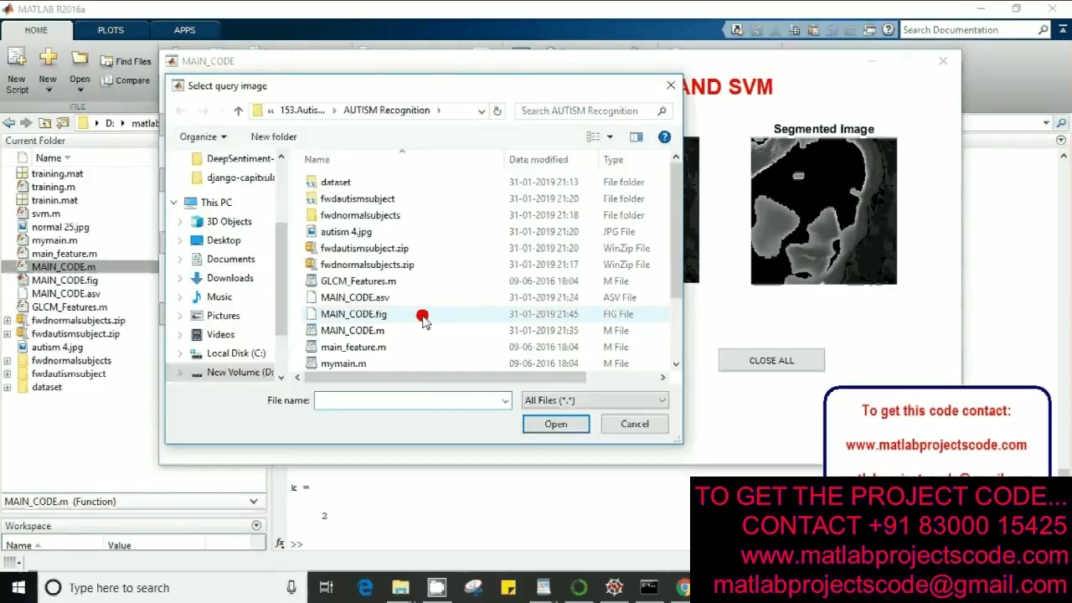
double_click(373, 183)
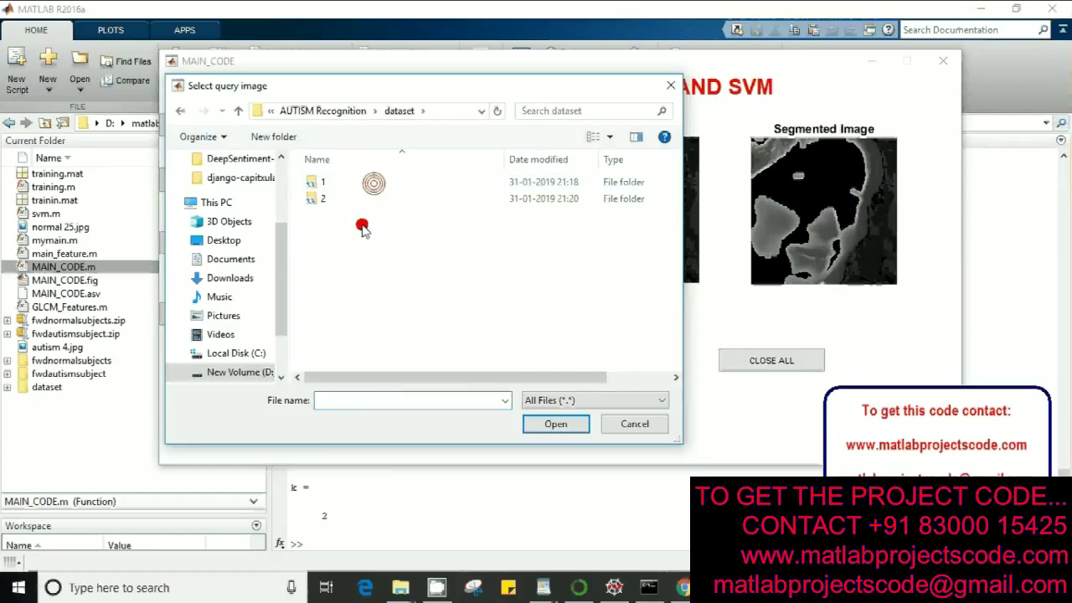
double_click(342, 182)
scroll(392, 293, down, 5)
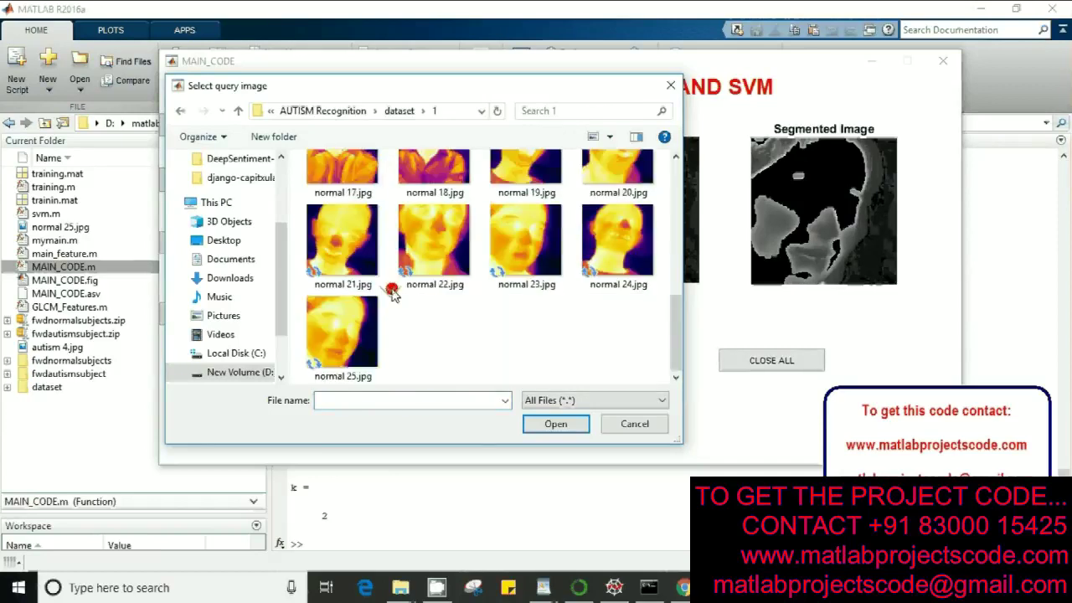
click(620, 258)
double_click(622, 260)
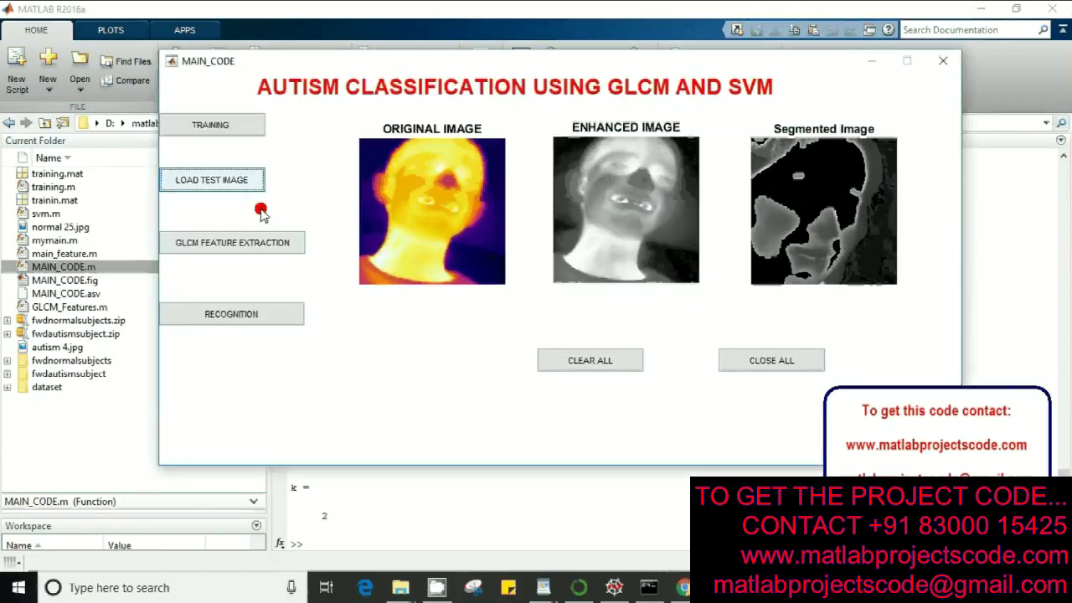
Extract GLCM features from normal 24.jpg and classify it, acknowledging the NORMAL result
click(239, 245)
click(245, 316)
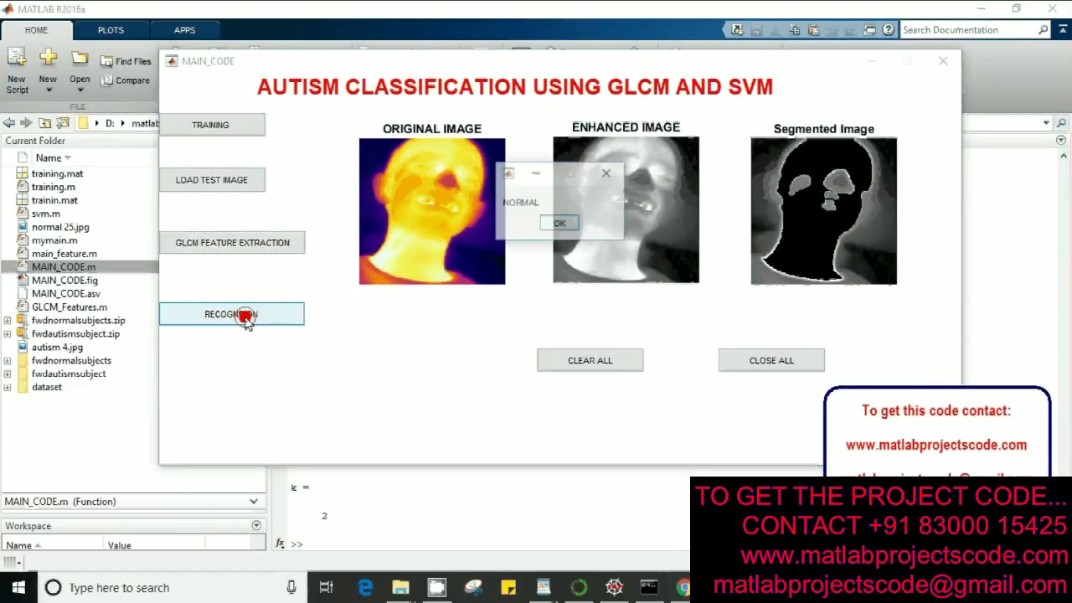
click(563, 224)
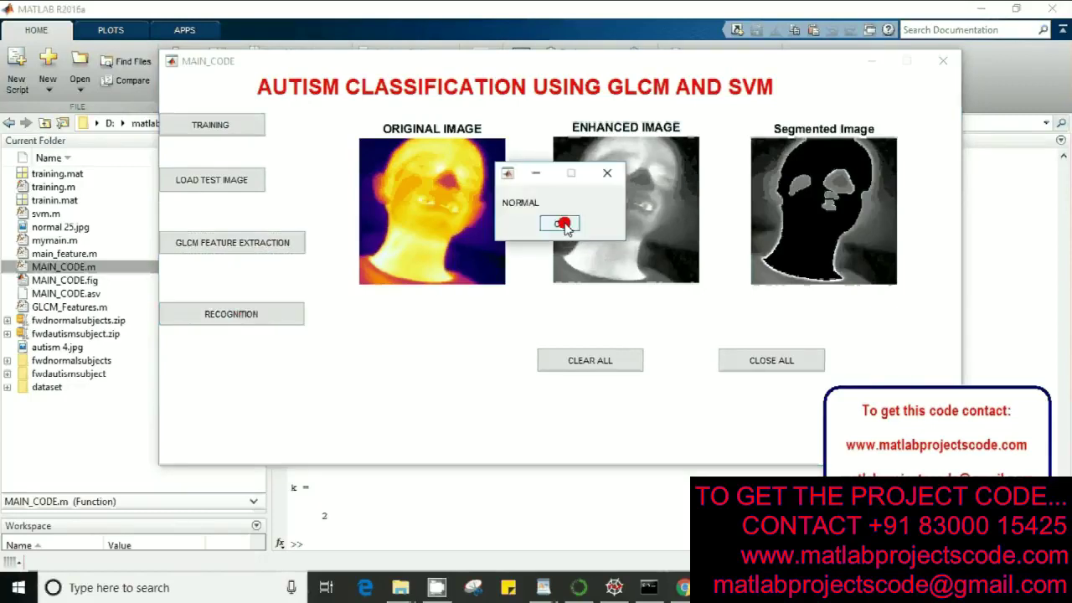
click(65, 290)
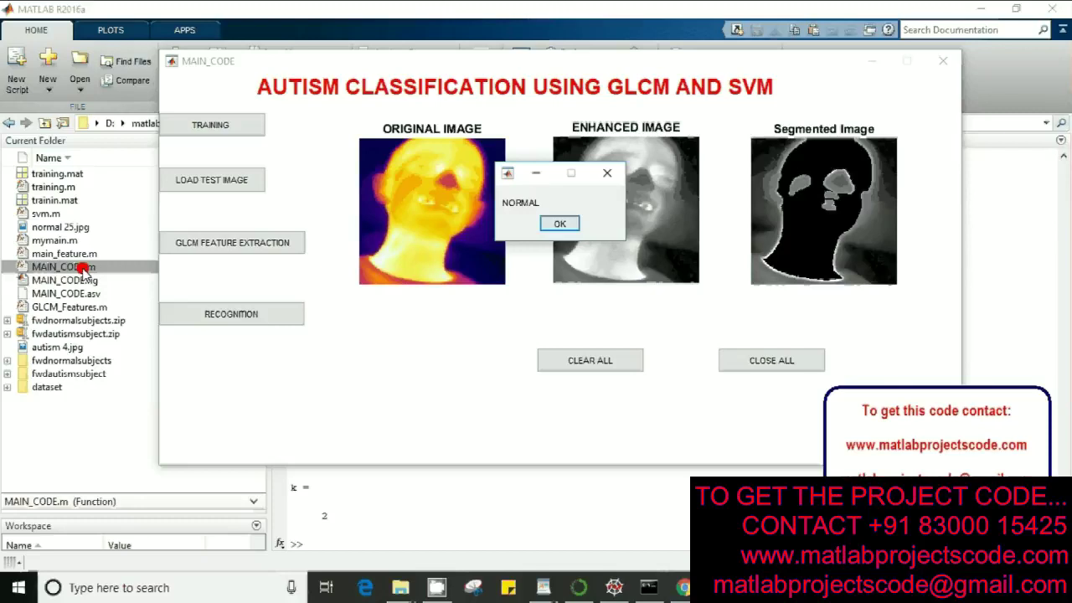
Open MAIN_CODE.m in the editor and select the feature assignment lines from line 155
right_click(84, 270)
click(146, 277)
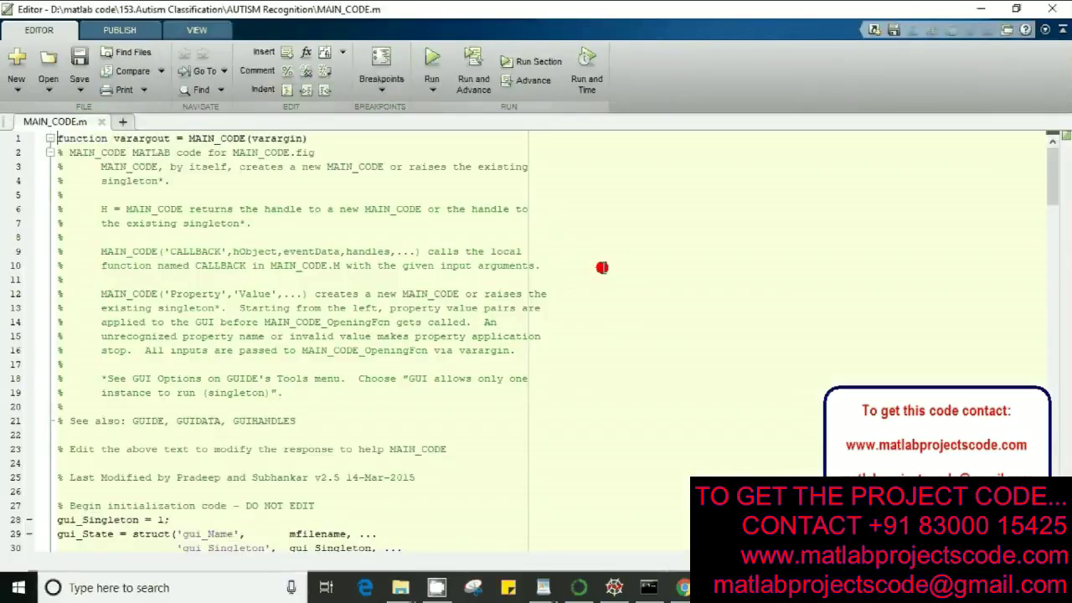
scroll(601, 267, down, 20)
scroll(601, 280, down, 19)
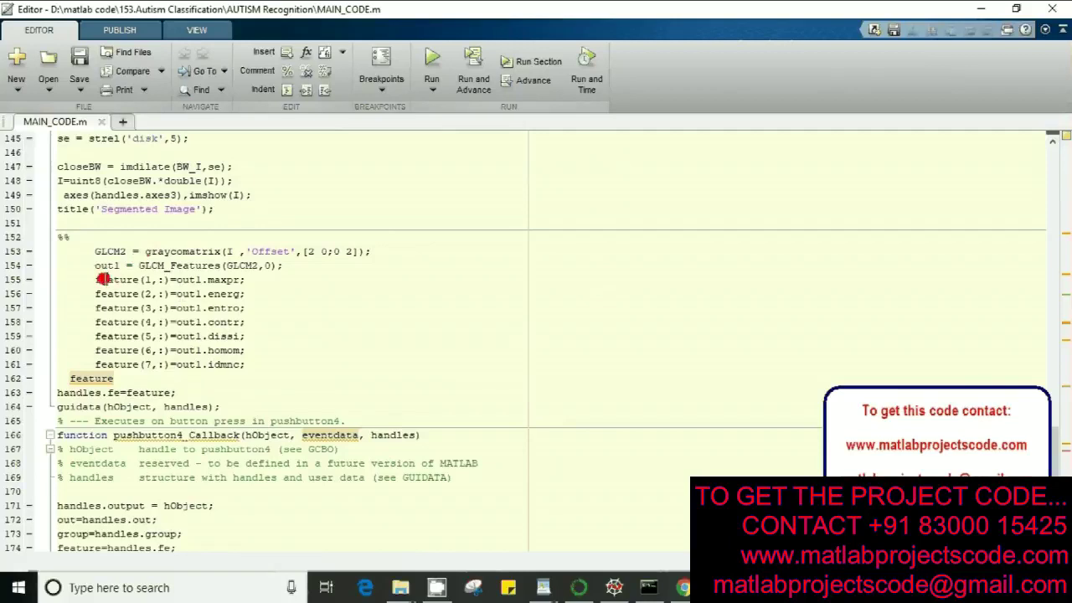
drag(96, 279, 255, 366)
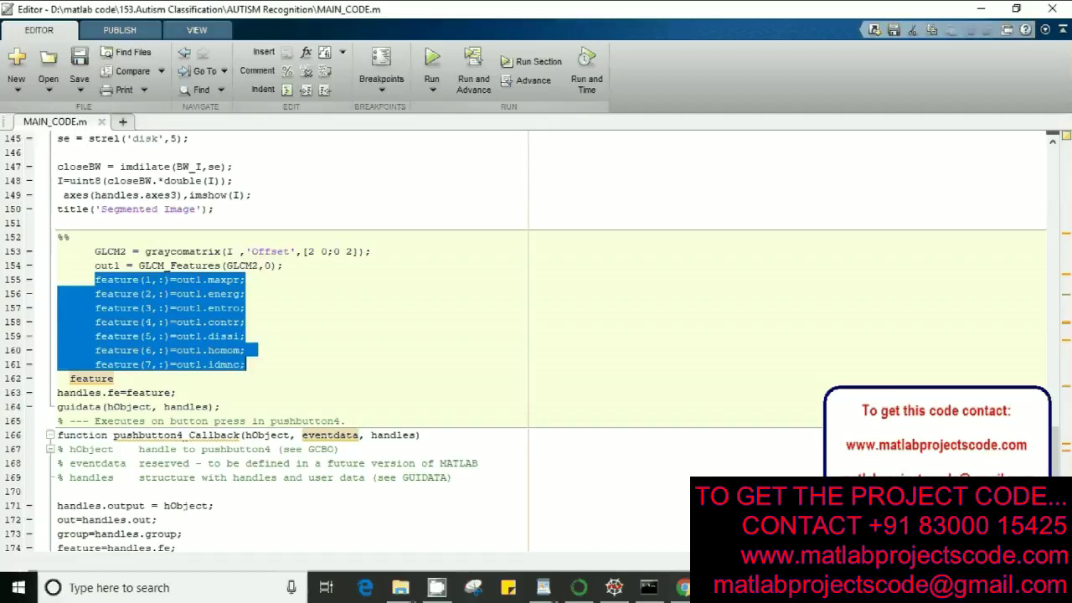
Bring the classification window back to front and start training the classifier
click(719, 587)
click(684, 521)
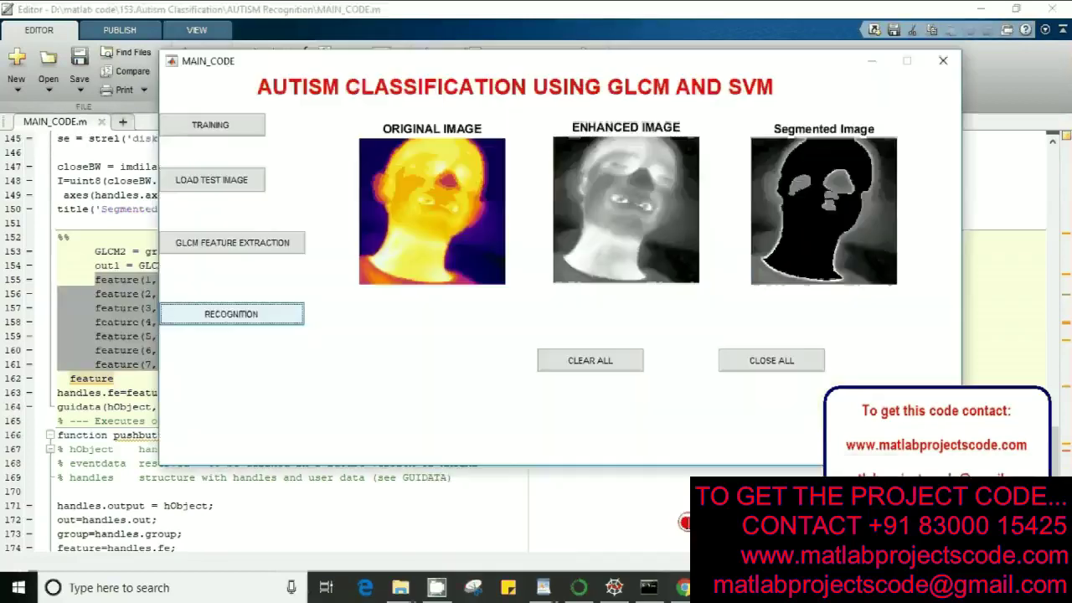
click(213, 126)
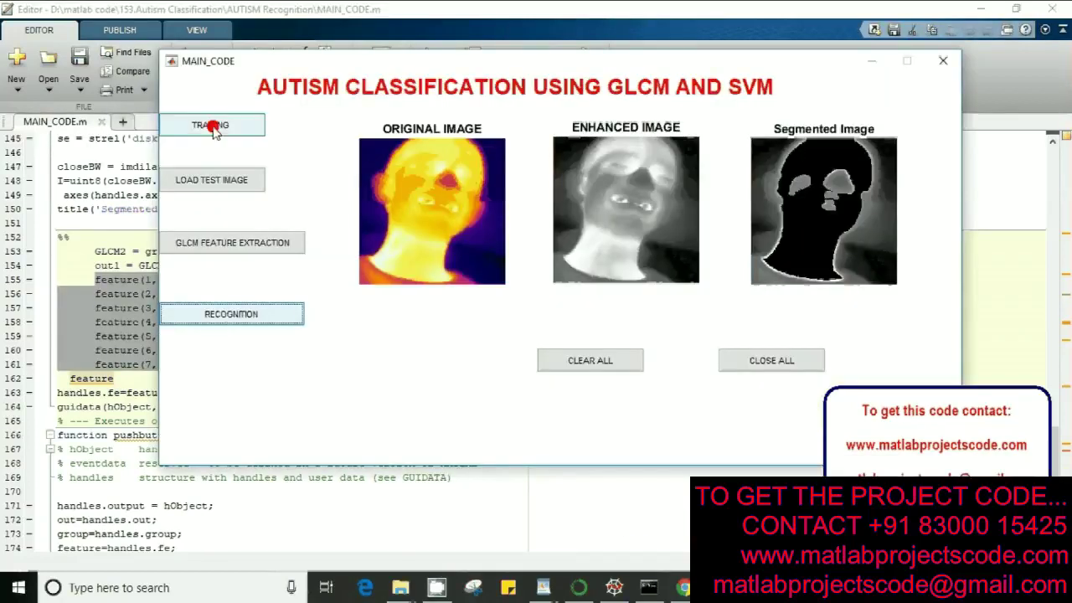